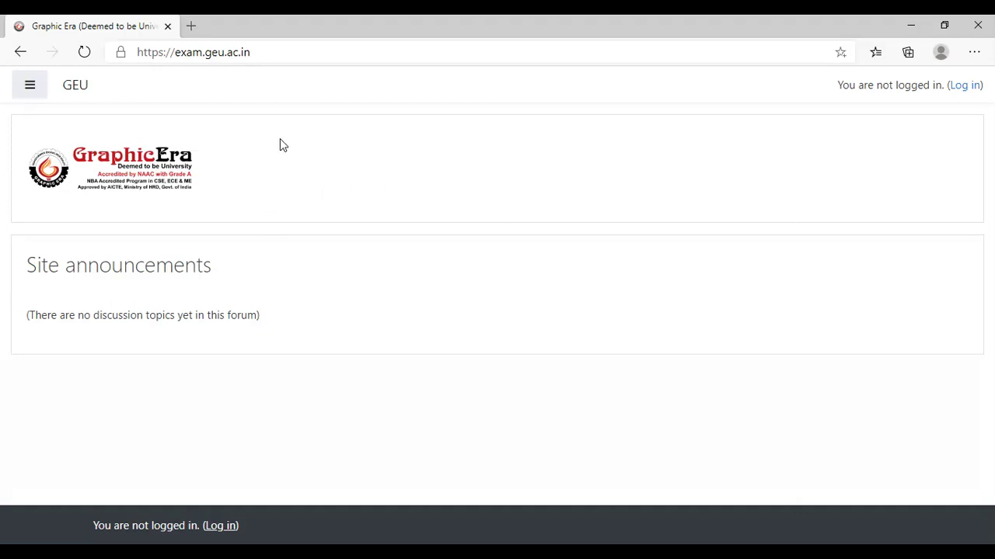
Log in to the GEU exam site as demouser, entering the account password.
left_click(303, 56)
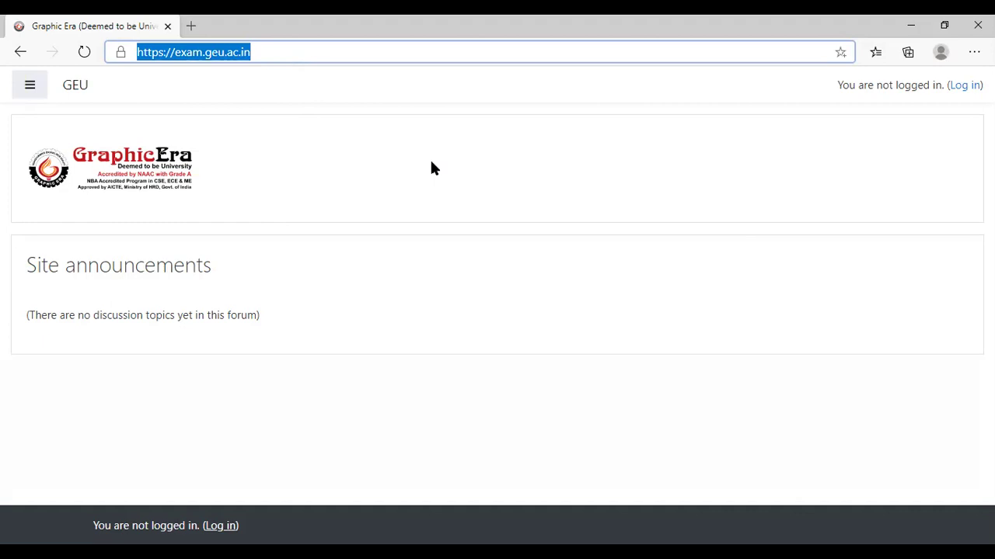
left_click(964, 87)
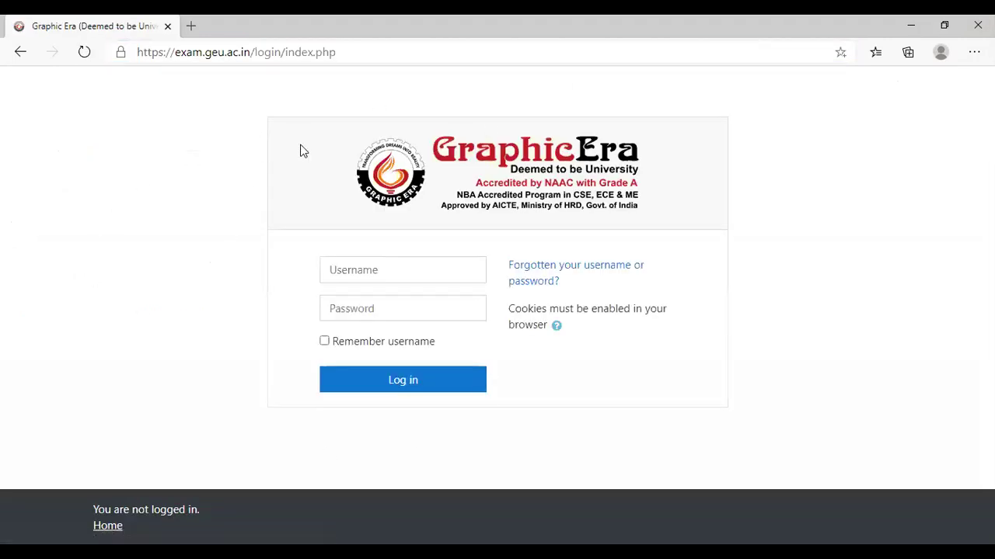
left_click(374, 264)
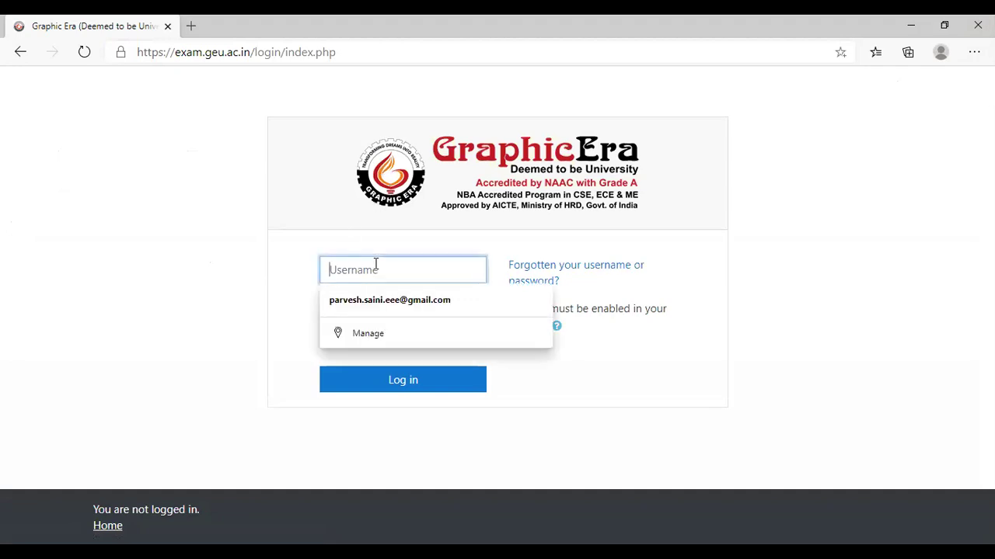
type("demouser")
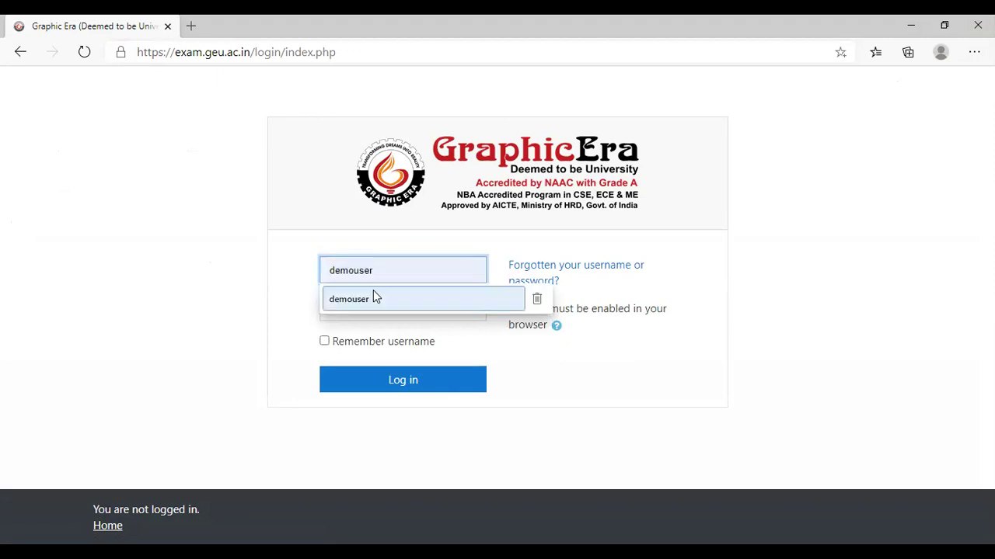
left_click(373, 297)
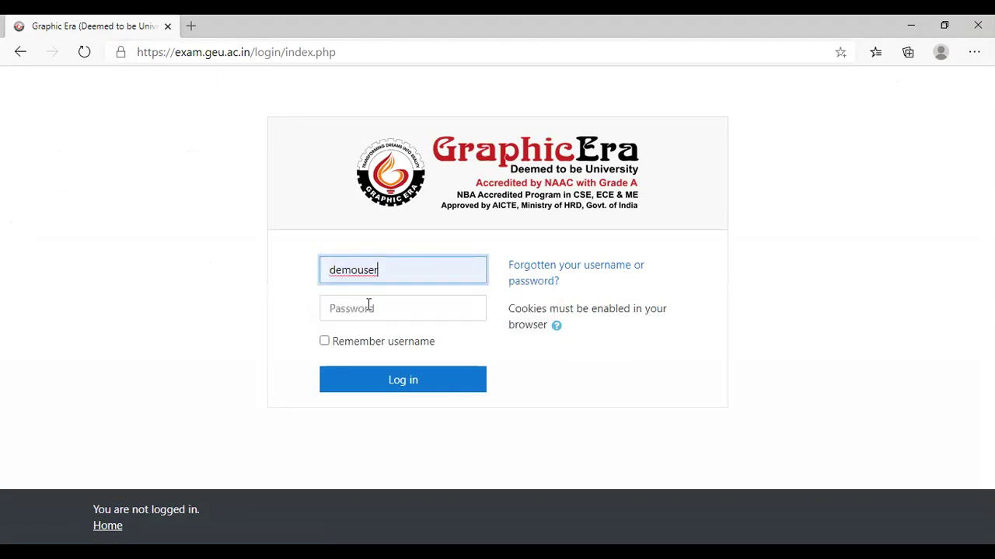
left_click(369, 304)
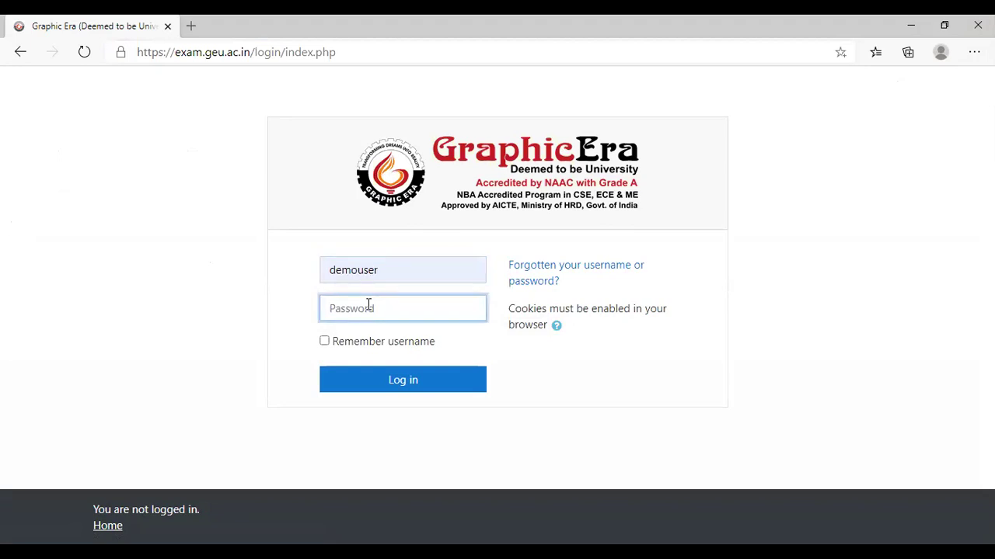
type("*********")
left_click(386, 386)
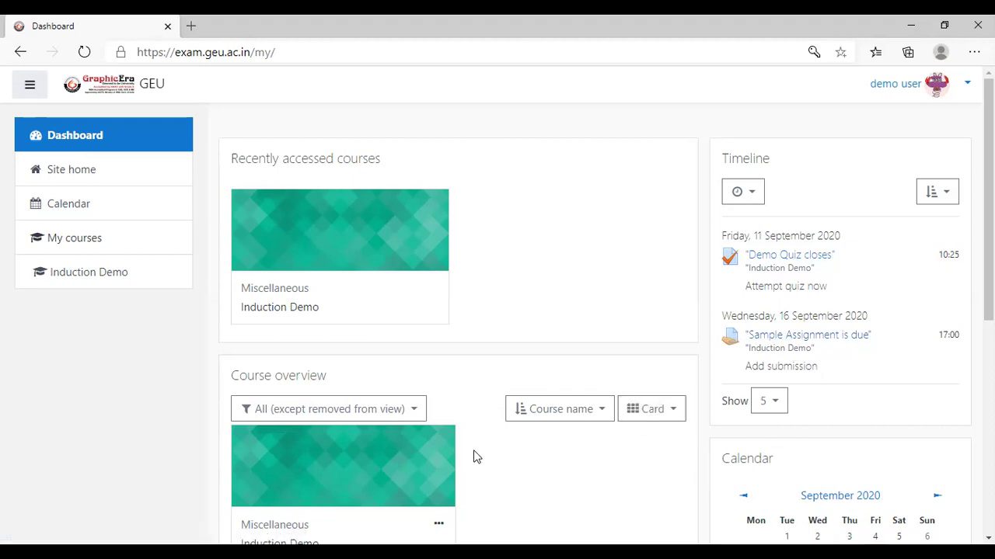
Open the Induction Demo course from the recently accessed courses on the dashboard.
scroll(477, 443, "down", 1)
scroll(497, 436, "up", 1)
left_click(282, 309)
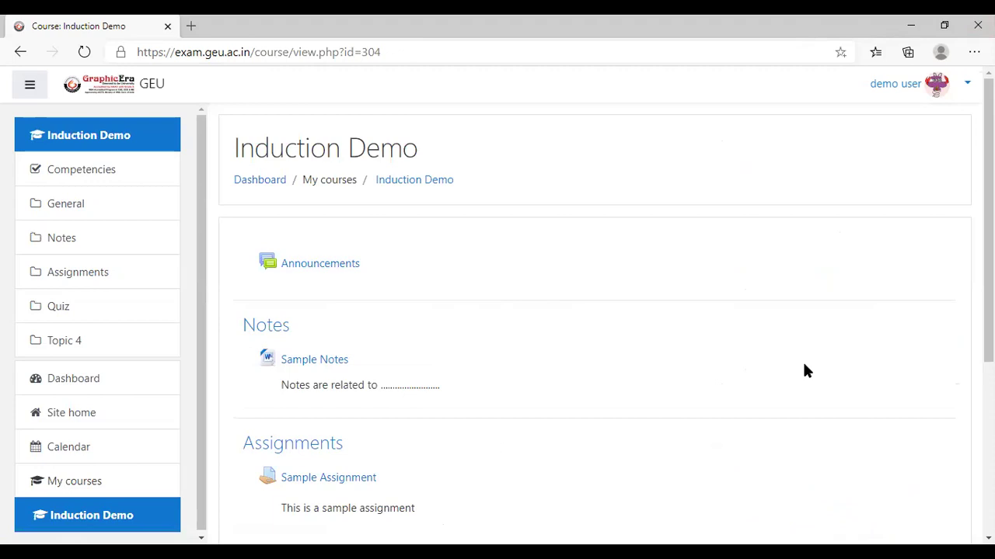
Look through the Induction Demo course page's announcements, notes, assignments and quiz sections.
scroll(804, 371, "down", 2)
scroll(797, 375, "up", 2)
scroll(488, 186, "down", 1)
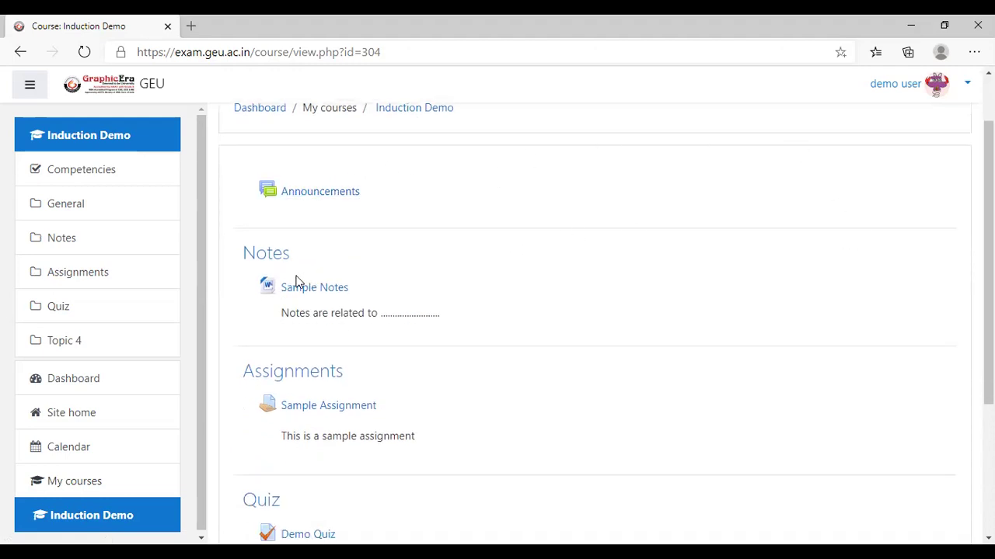
scroll(412, 337, "down", 1)
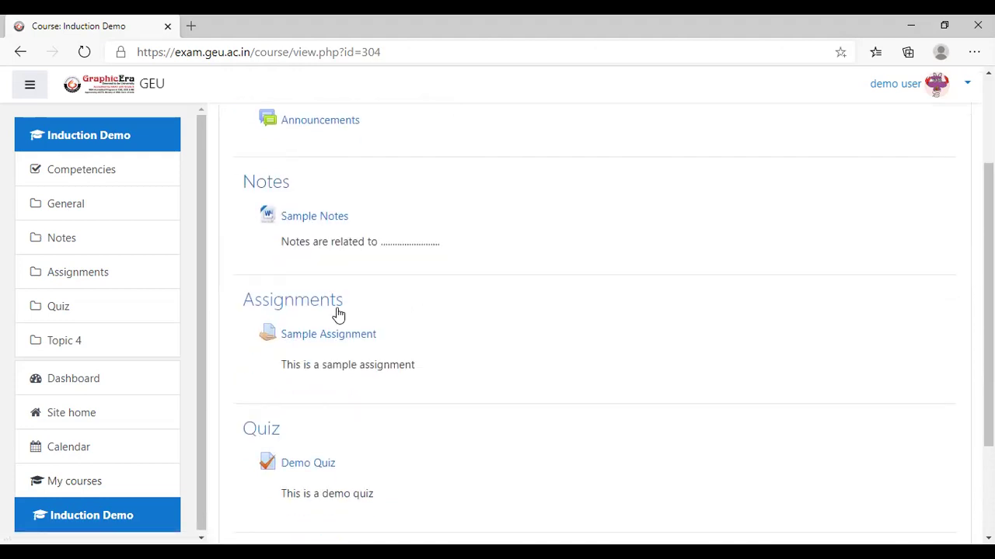
scroll(396, 334, "down", 1)
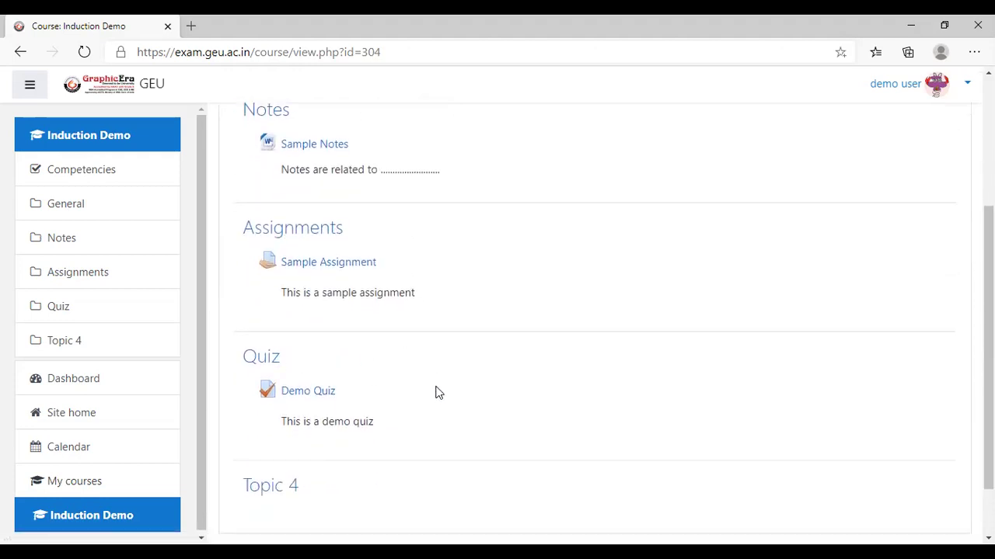
scroll(644, 375, "up", 1)
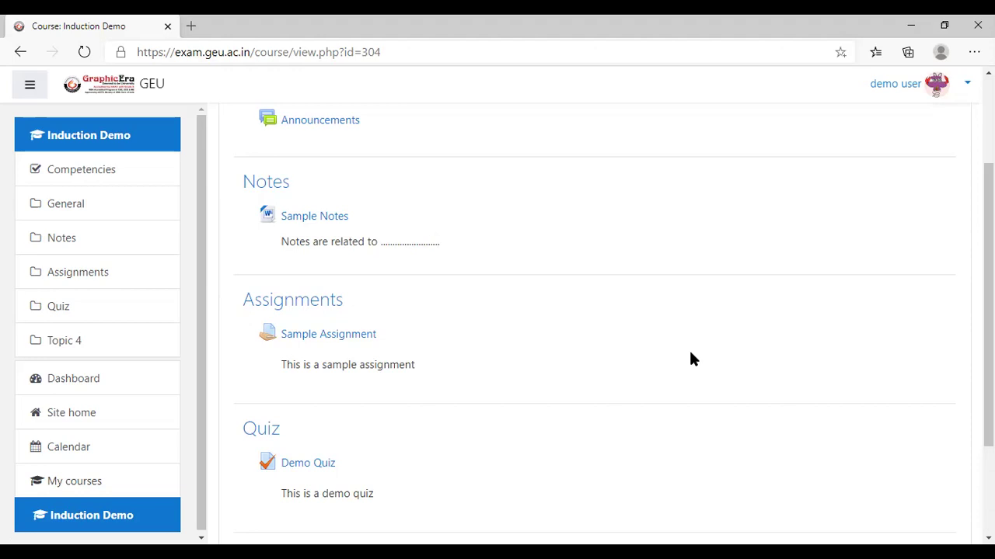
scroll(700, 345, "down", 2)
scroll(622, 318, "up", 1)
scroll(548, 304, "up", 3)
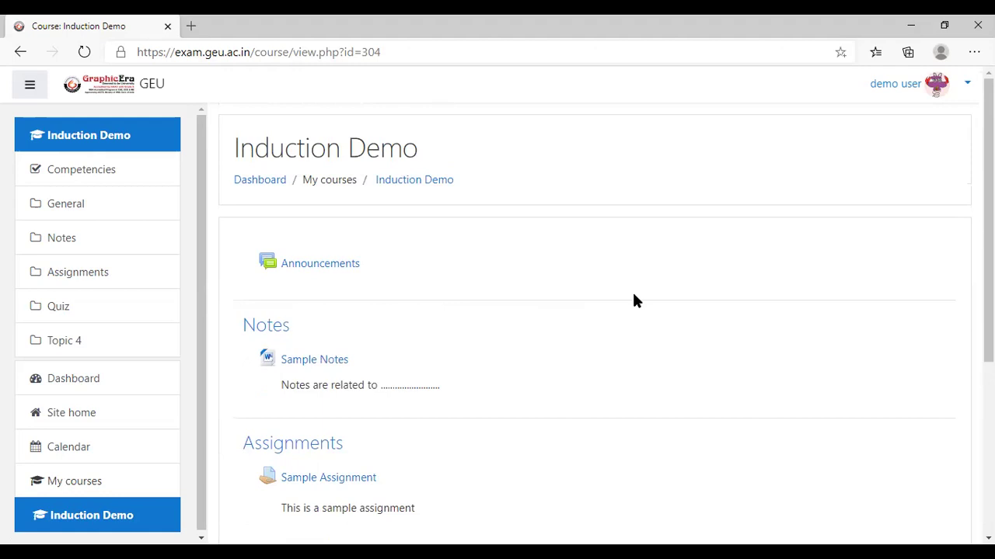
Download the Sample Notes document from the course's Notes section.
scroll(544, 300, "down", 1)
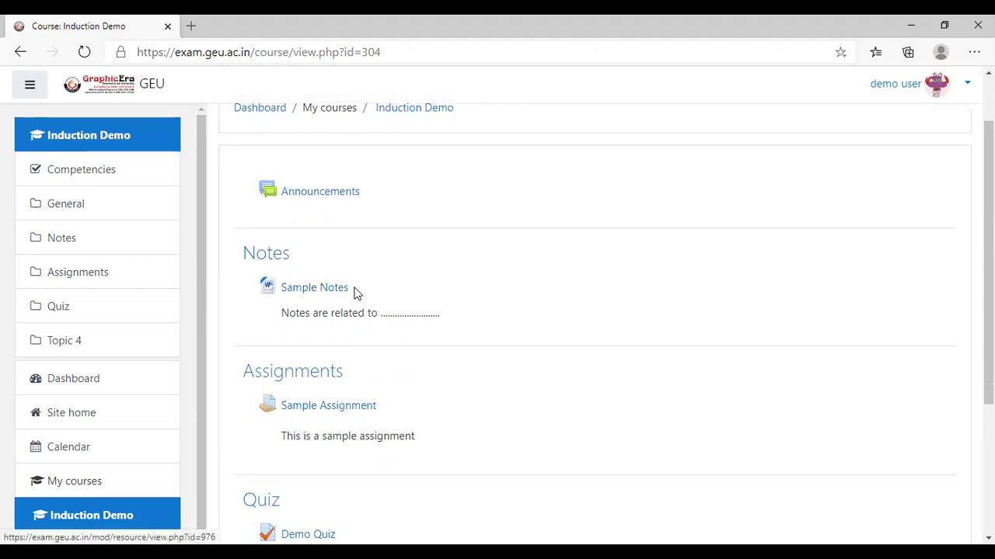
left_click_drag(282, 313, 444, 316)
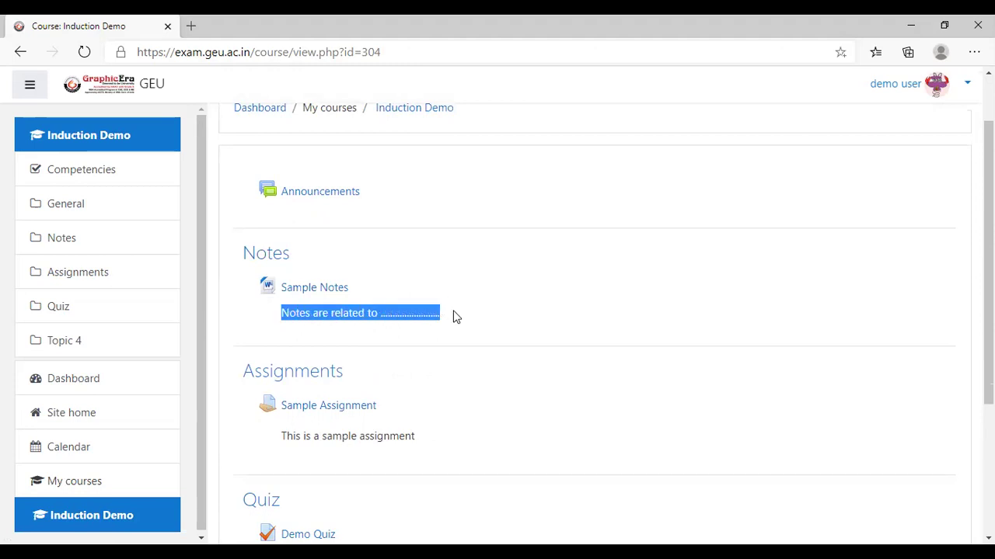
left_click(393, 314)
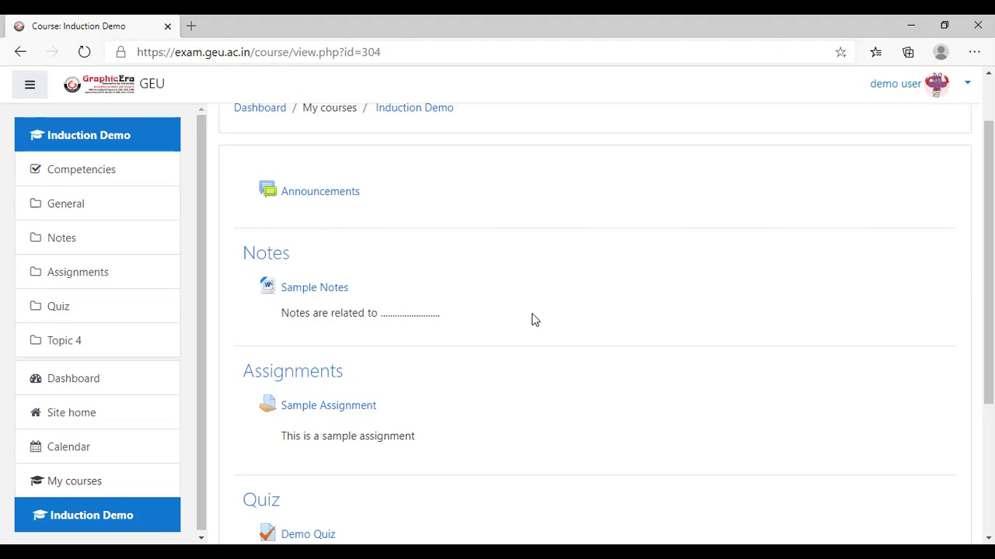
left_click(318, 289)
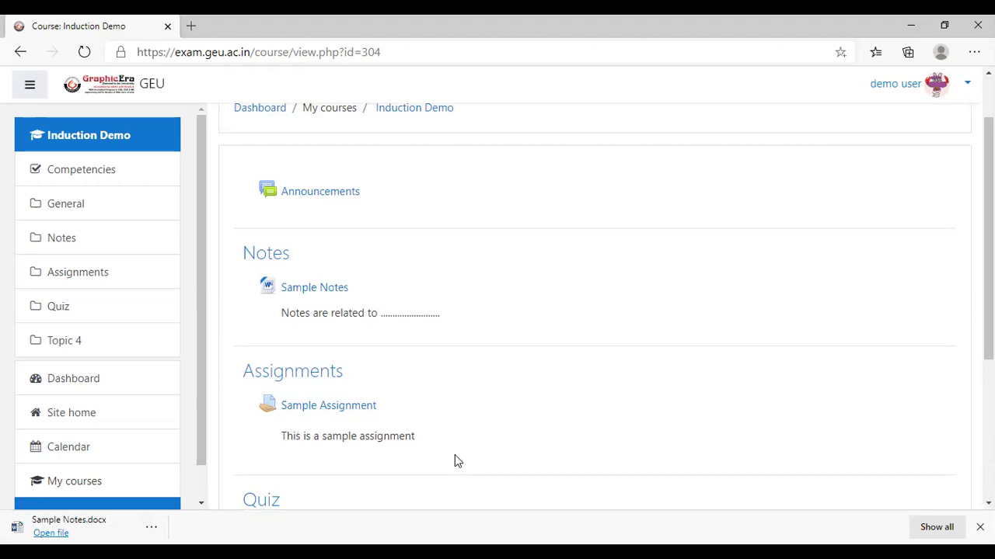
Open Sample Assignment in the Assignments section and review its attached file, submission status and due date.
scroll(461, 362, "down", 2)
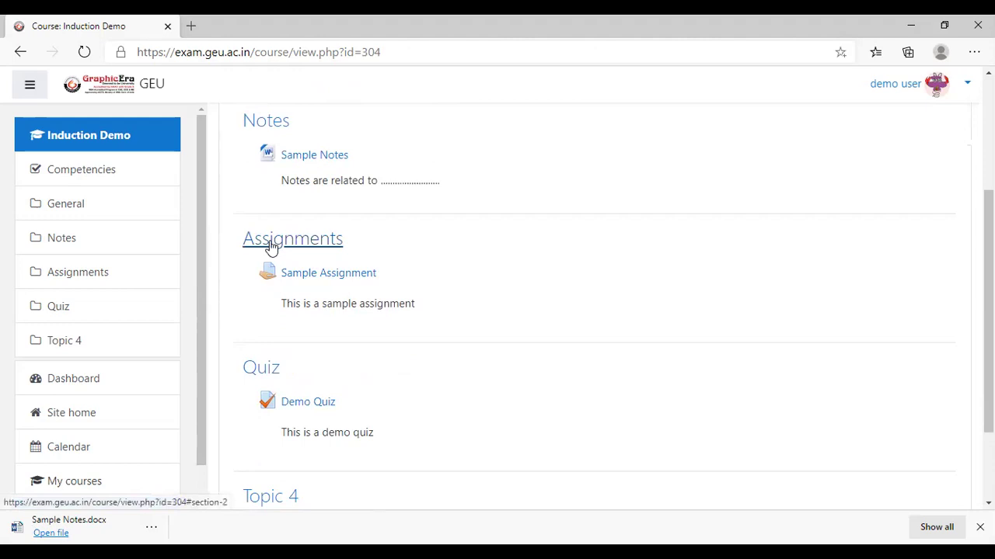
left_click(349, 277)
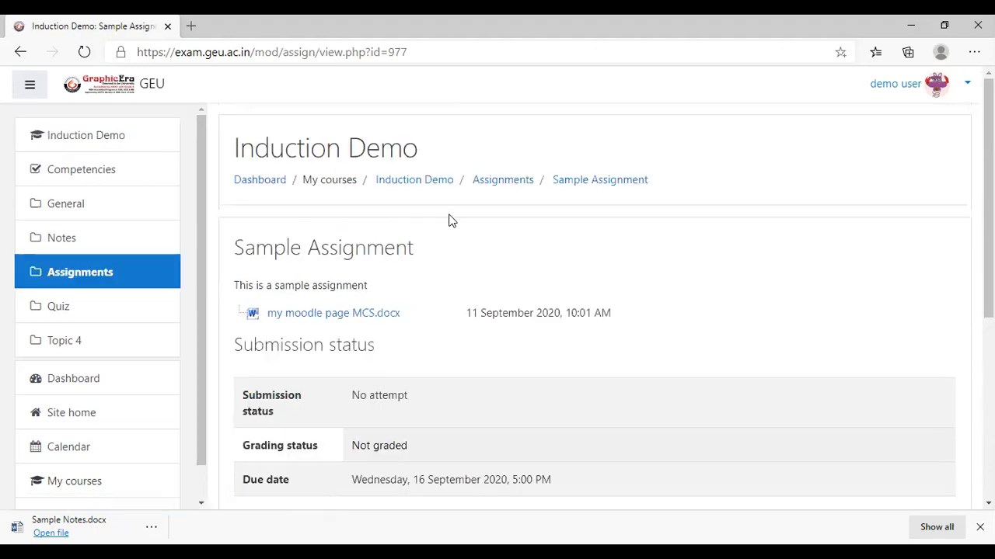
scroll(291, 269, "down", 3)
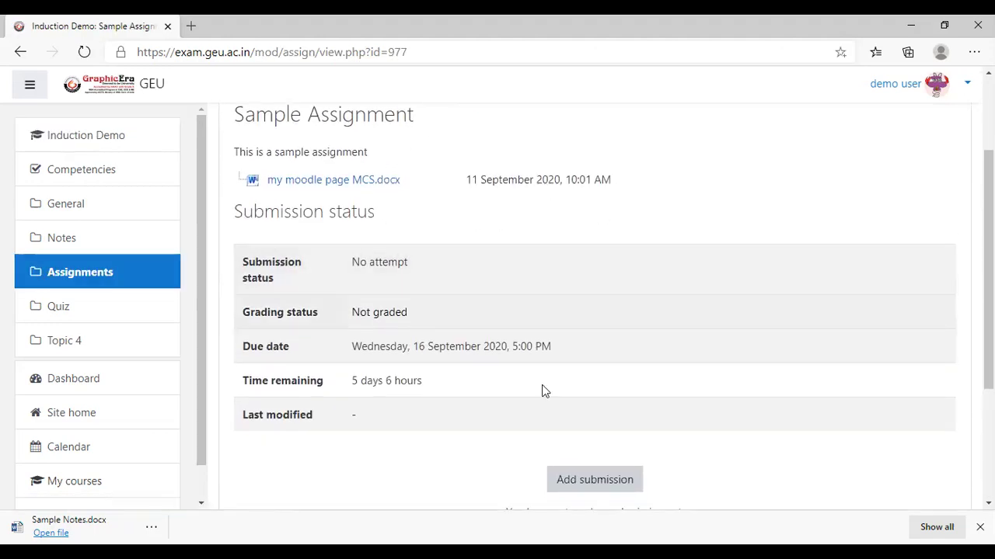
scroll(351, 389, "up", 3)
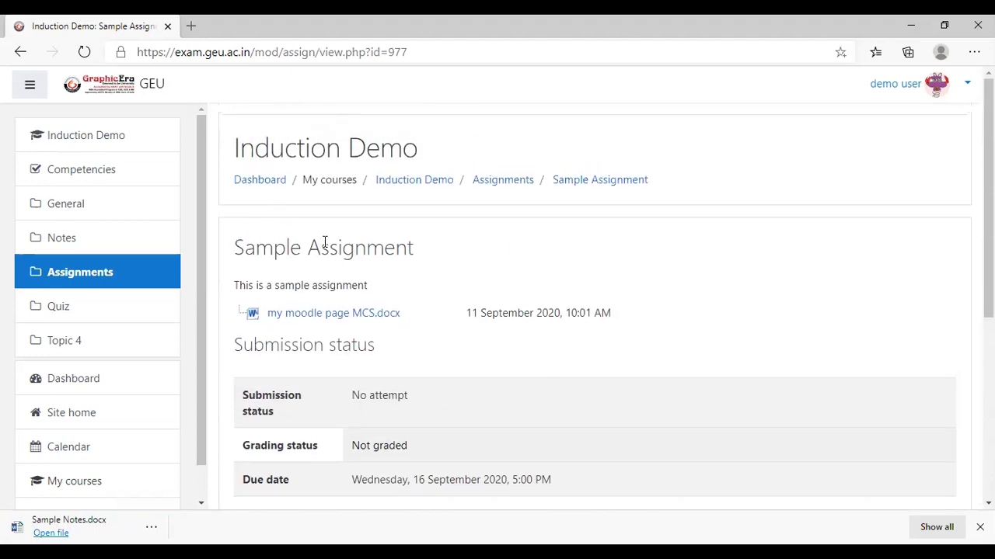
scroll(699, 295, "down", 1)
scroll(746, 313, "down", 2)
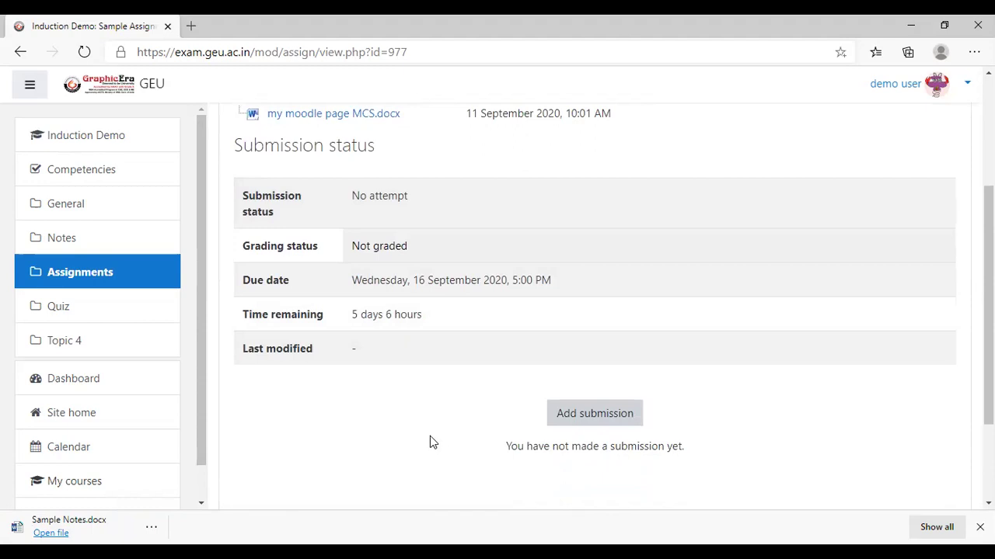
scroll(431, 437, "up", 1)
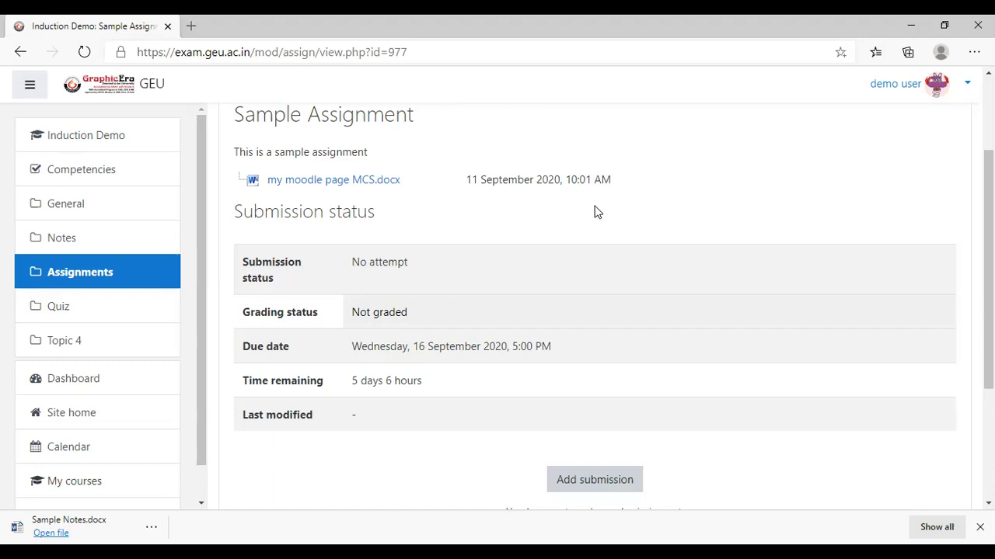
scroll(562, 238, "down", 1)
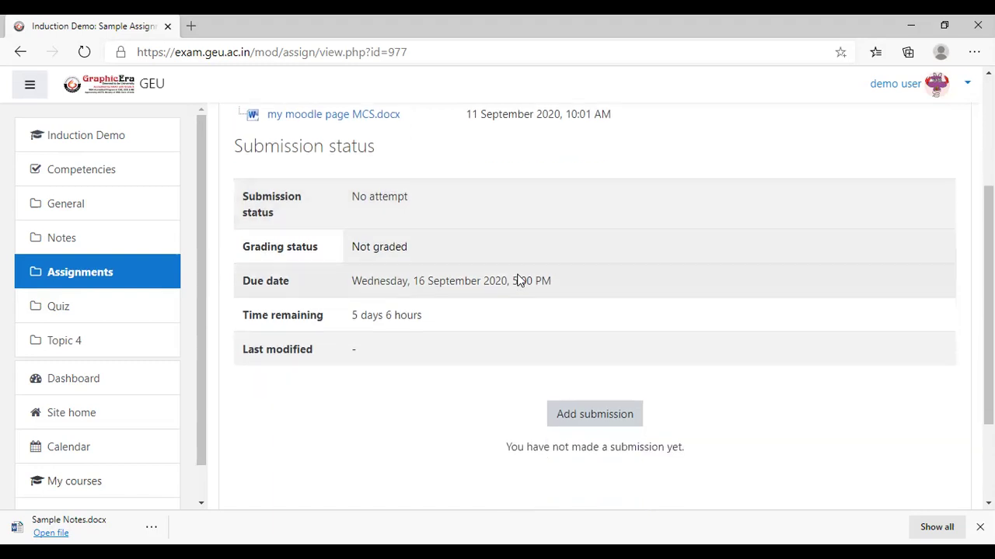
Start adding a submission to the Sample Assignment and check the file limits and accepted file types.
left_click(592, 420)
scroll(637, 275, "down", 3)
scroll(447, 156, "up", 2)
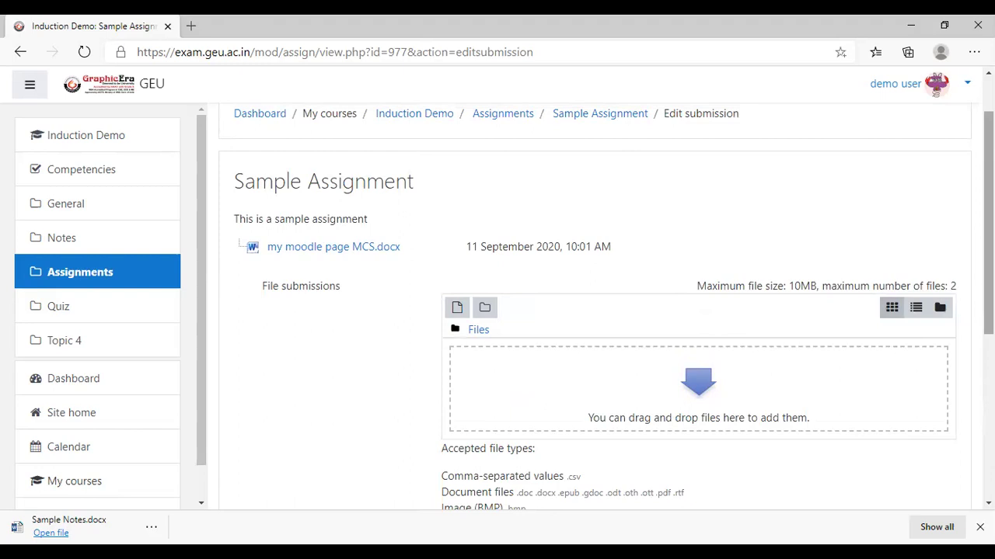
scroll(511, 373, "down", 2)
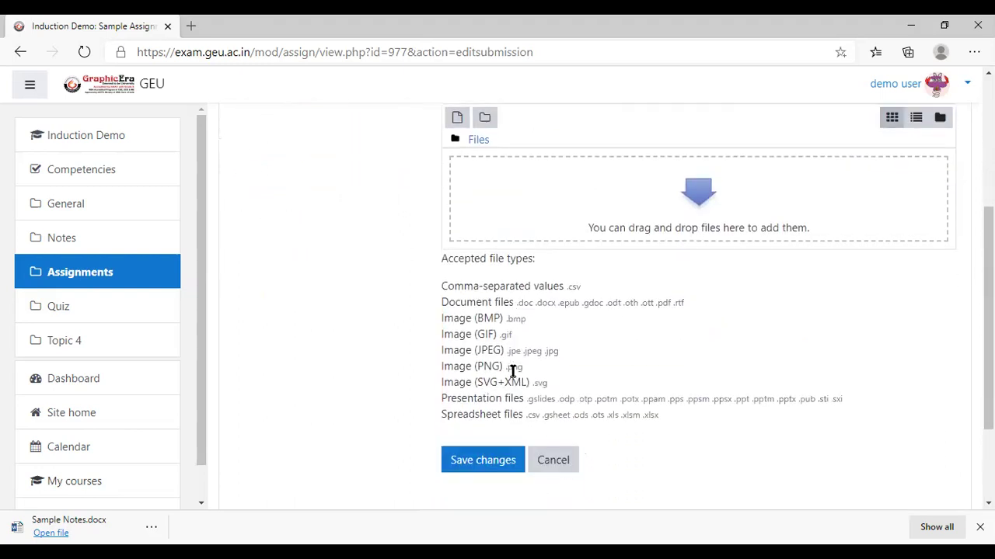
left_click(456, 174)
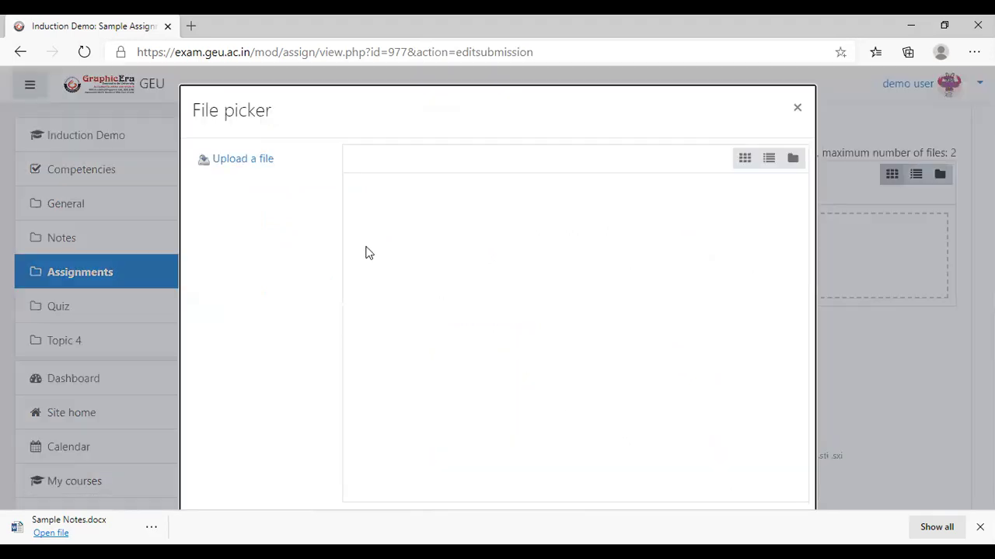
left_click(233, 165)
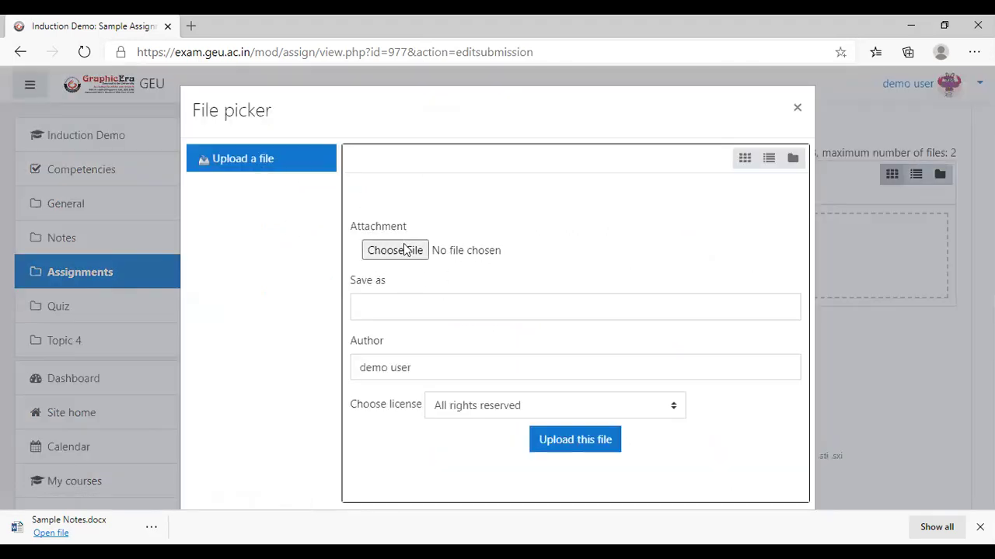
left_click(796, 108)
Upload Sample Notes.docx from the Downloads folder to the assignment's file submissions.
left_click(458, 175)
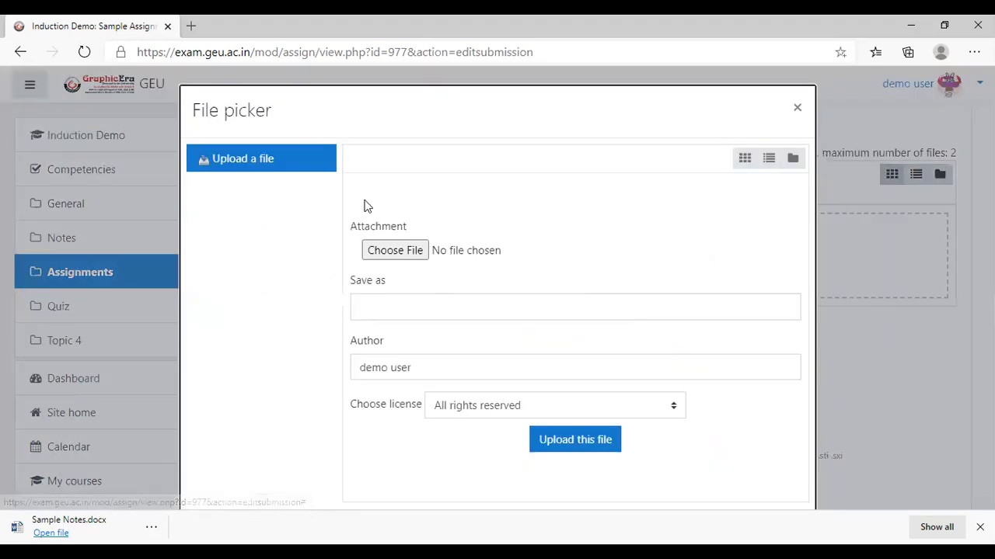
left_click(392, 255)
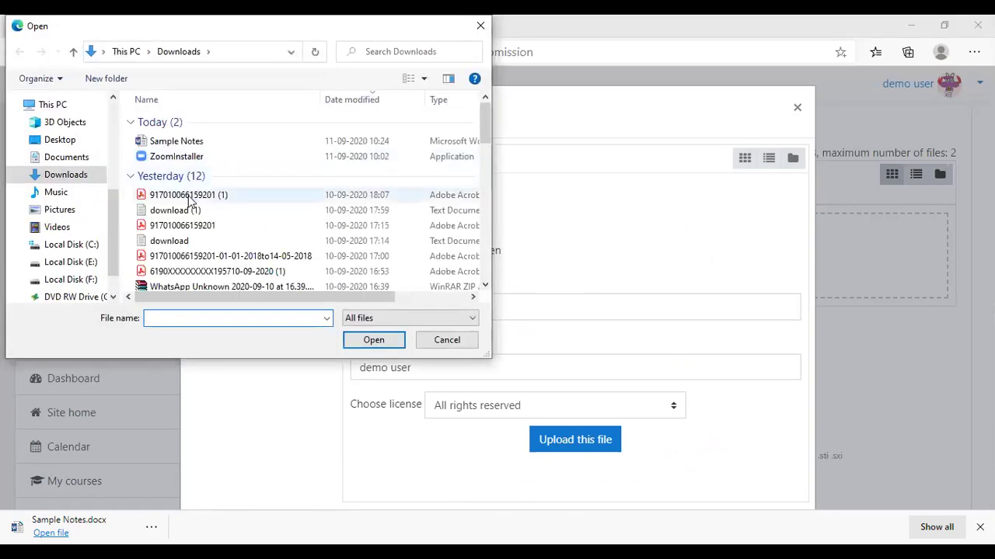
left_click(196, 145)
double_click(196, 145)
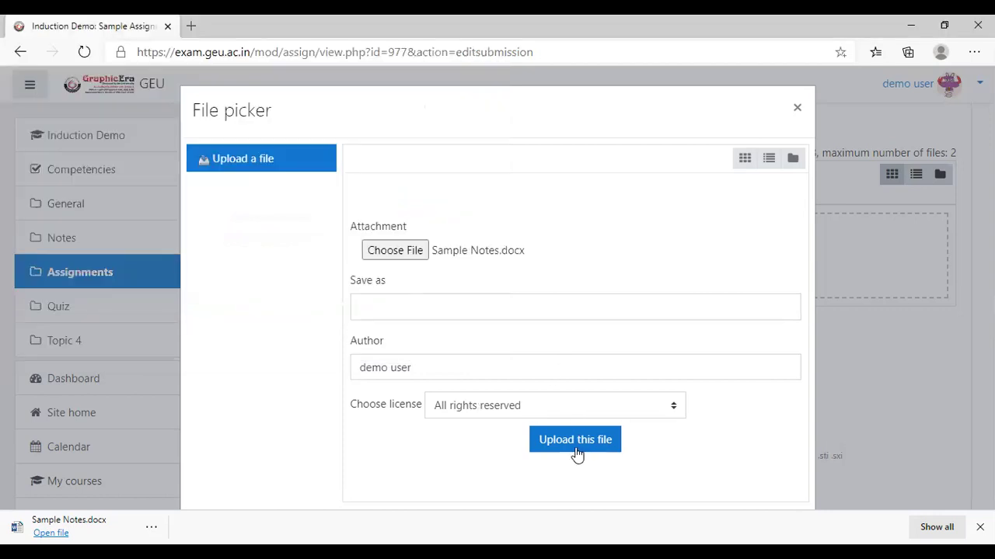
left_click(602, 457)
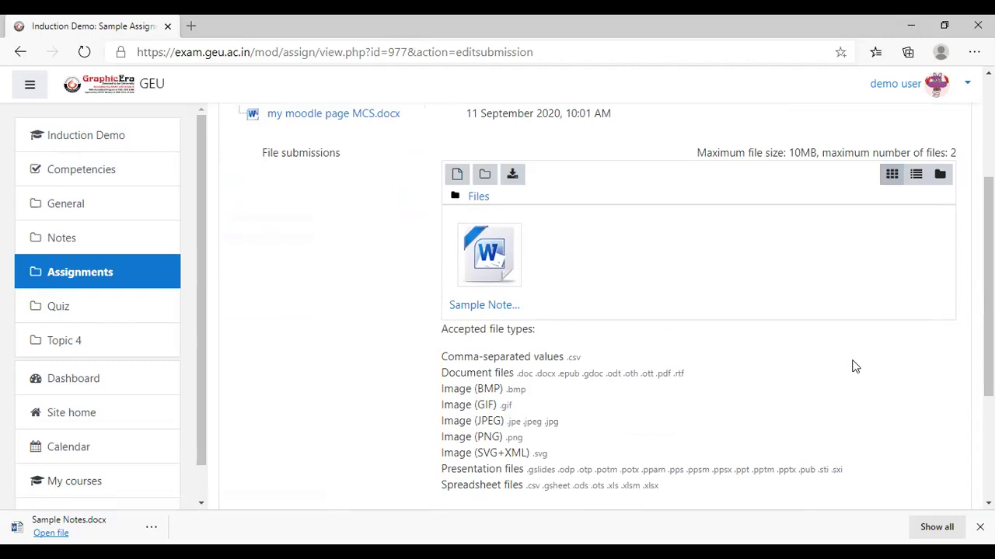
Save the assignment submission and review its submission status details.
scroll(870, 395, "down", 2)
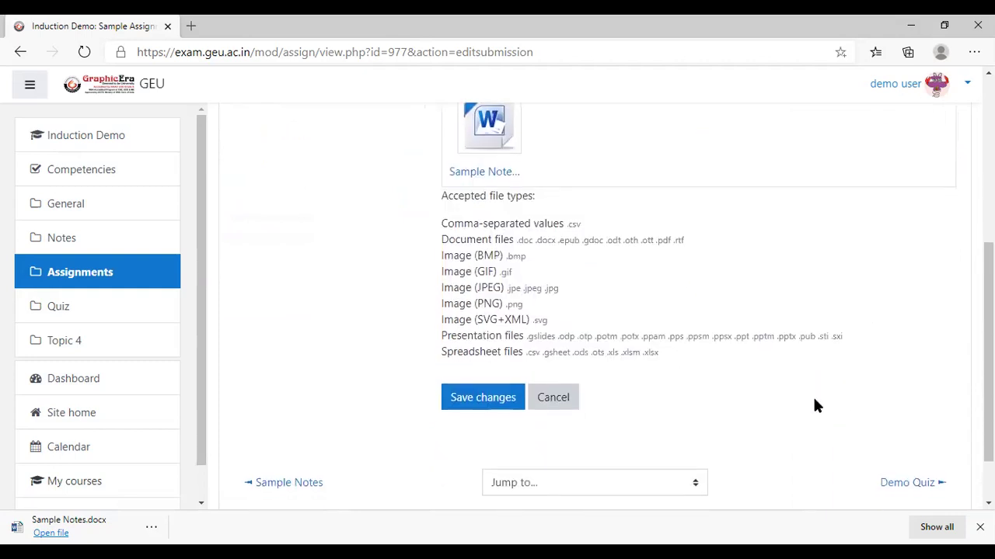
left_click(494, 406)
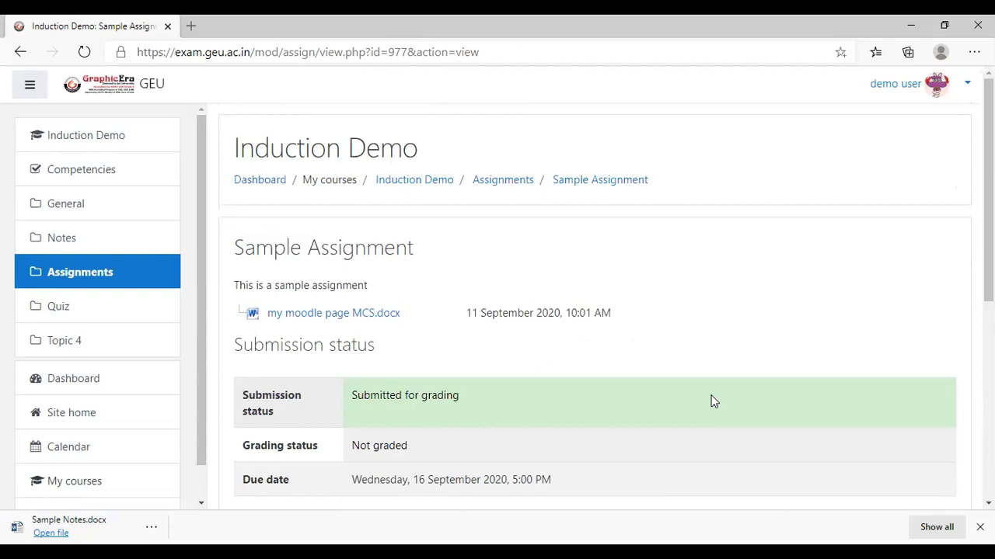
scroll(713, 401, "down", 4)
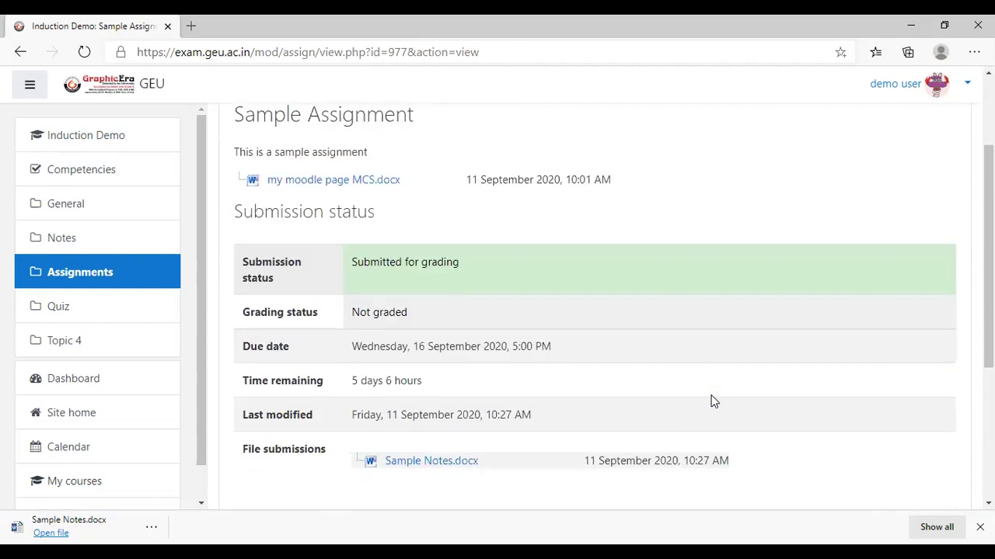
Review the Sample Assignment's grading status, due date, time remaining, submitted file and the options for editing or removing the submission.
scroll(324, 397, "up", 2)
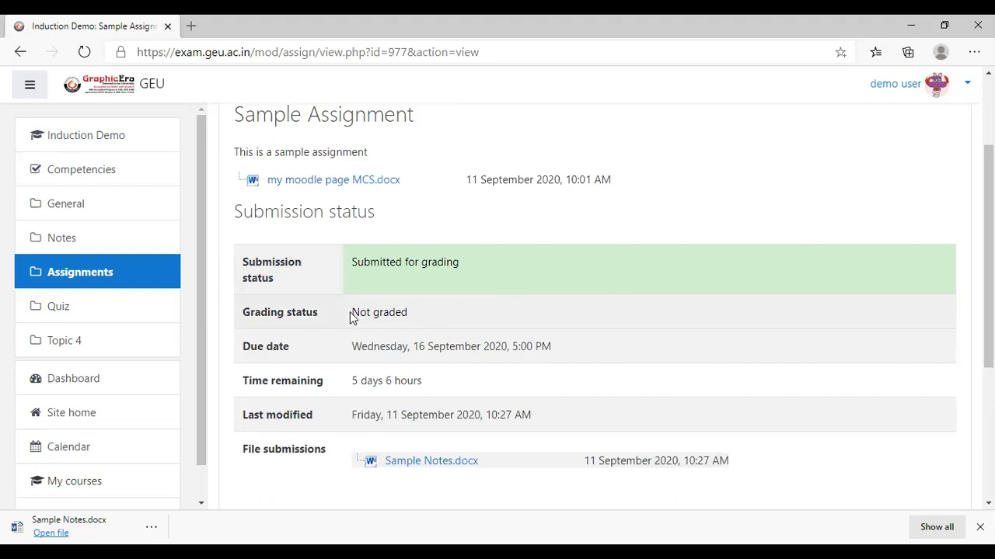
scroll(313, 270, "down", 1)
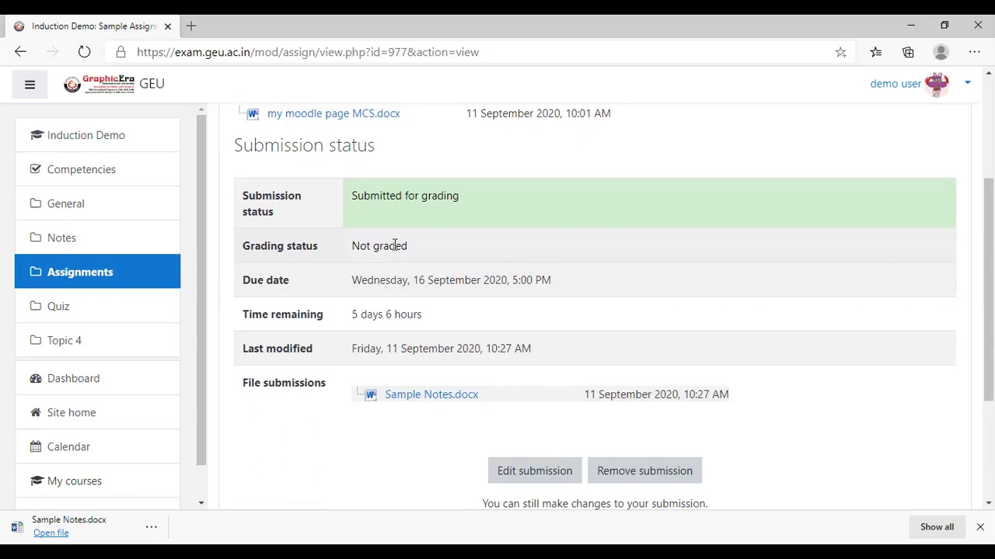
scroll(395, 245, "down", 1)
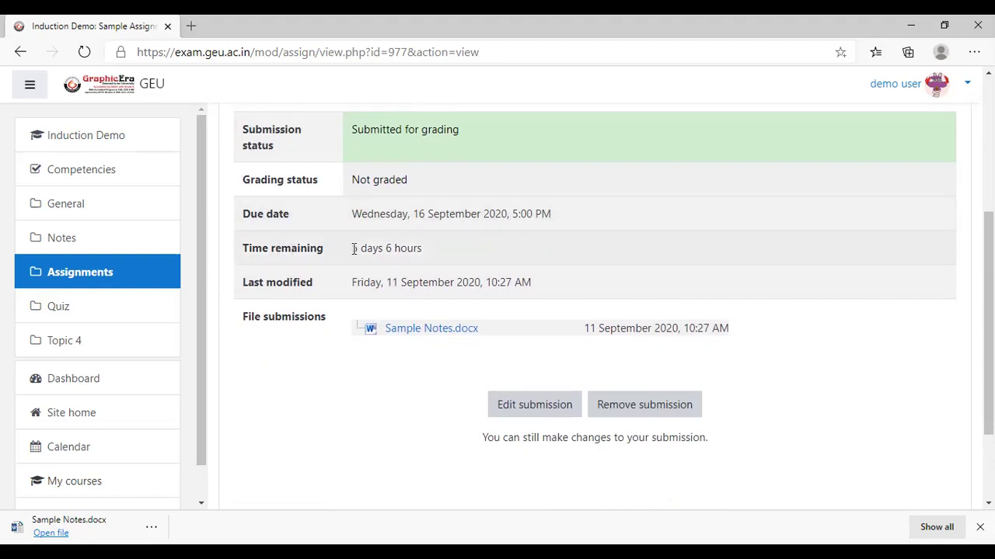
left_click_drag(353, 249, 422, 250)
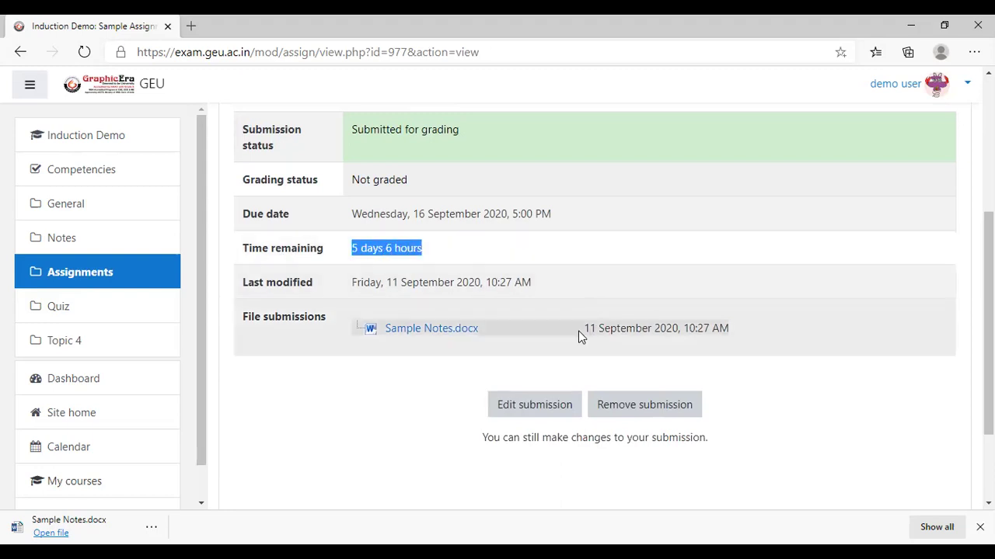
left_click_drag(244, 322, 712, 346)
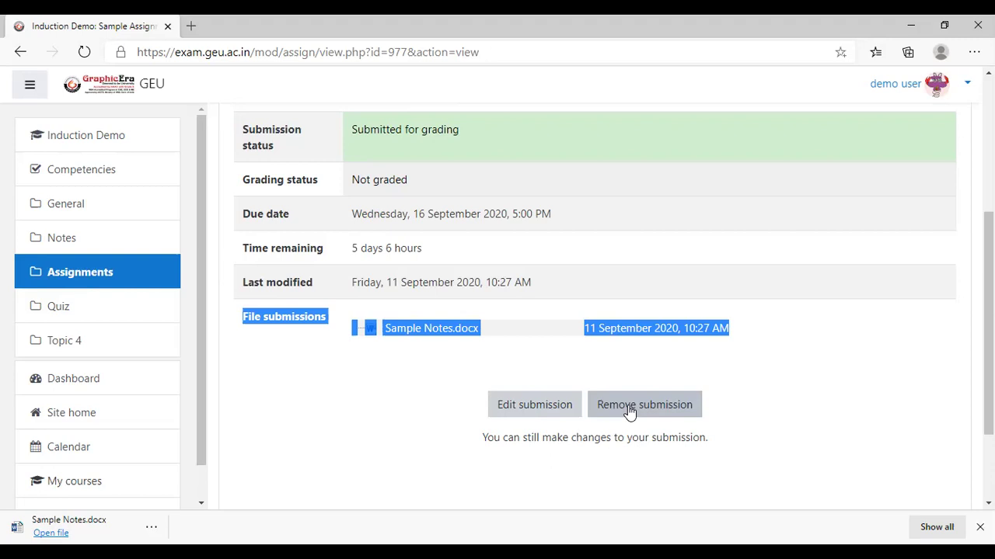
scroll(618, 427, "down", 2)
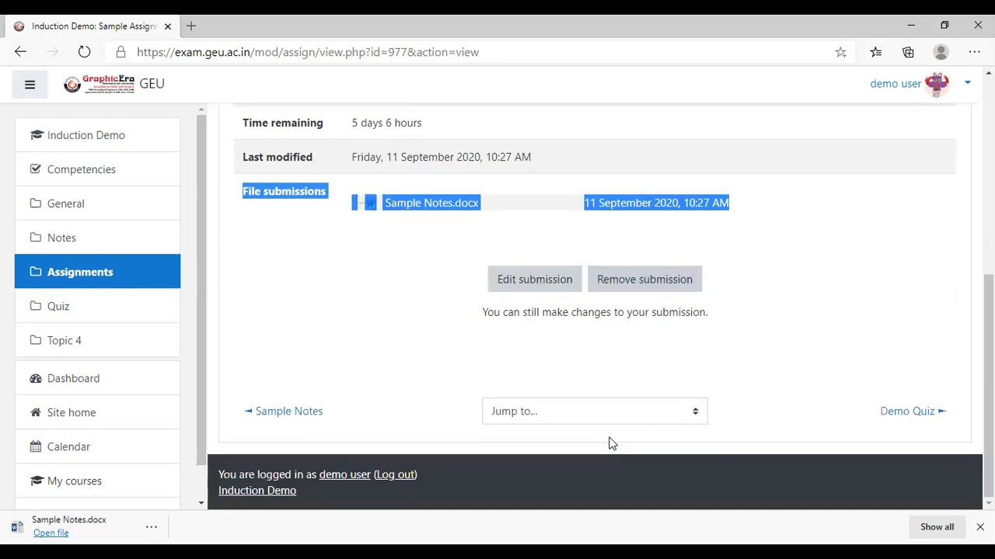
scroll(606, 443, "up", 5)
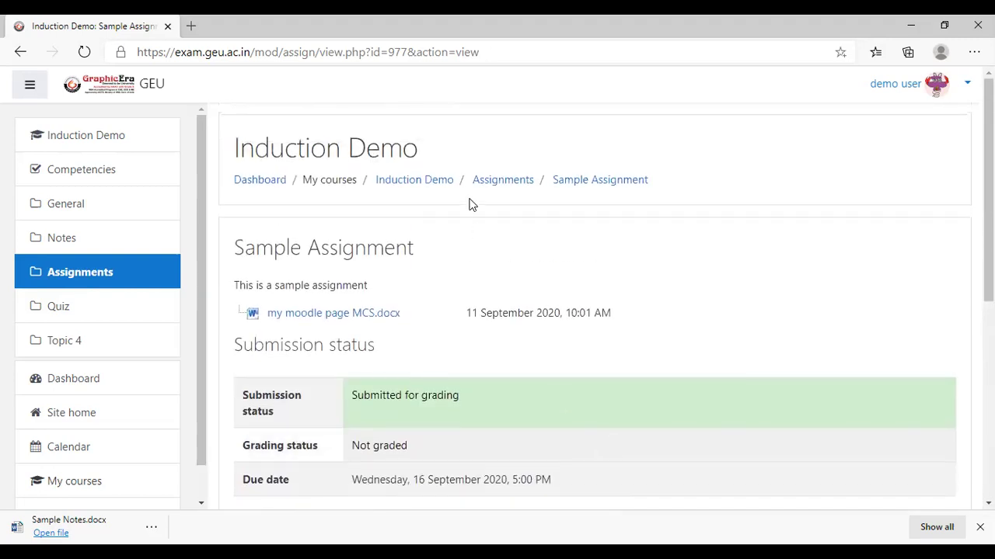
Return to the Induction Demo course page, look over its sections and open Demo Quiz in the Quiz section.
left_click(427, 181)
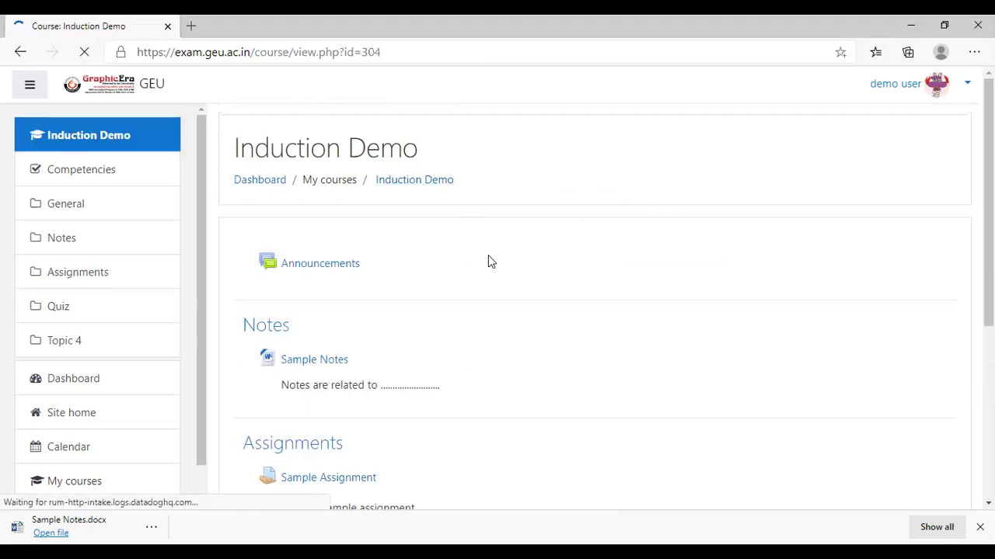
scroll(438, 291, "down", 2)
scroll(405, 287, "up", 3)
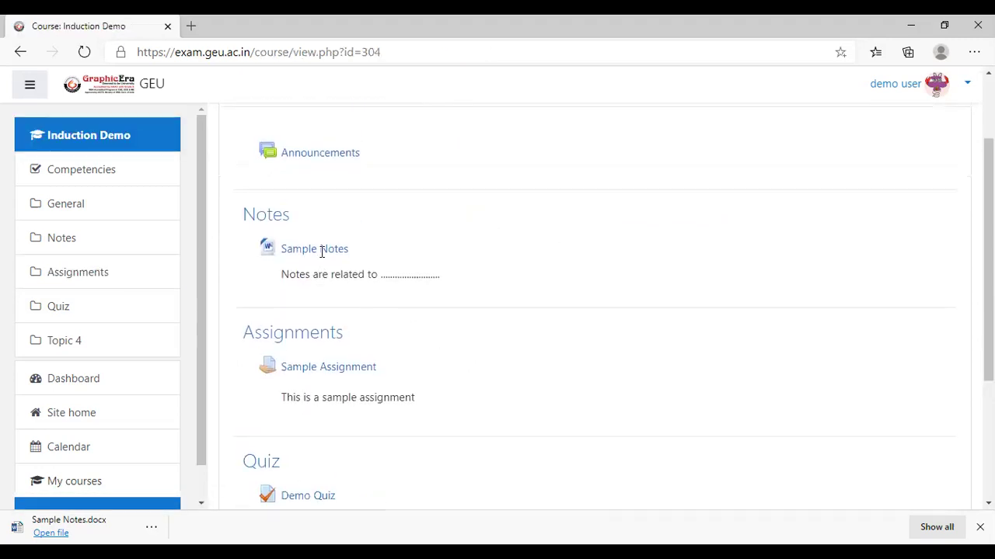
scroll(418, 343, "down", 3)
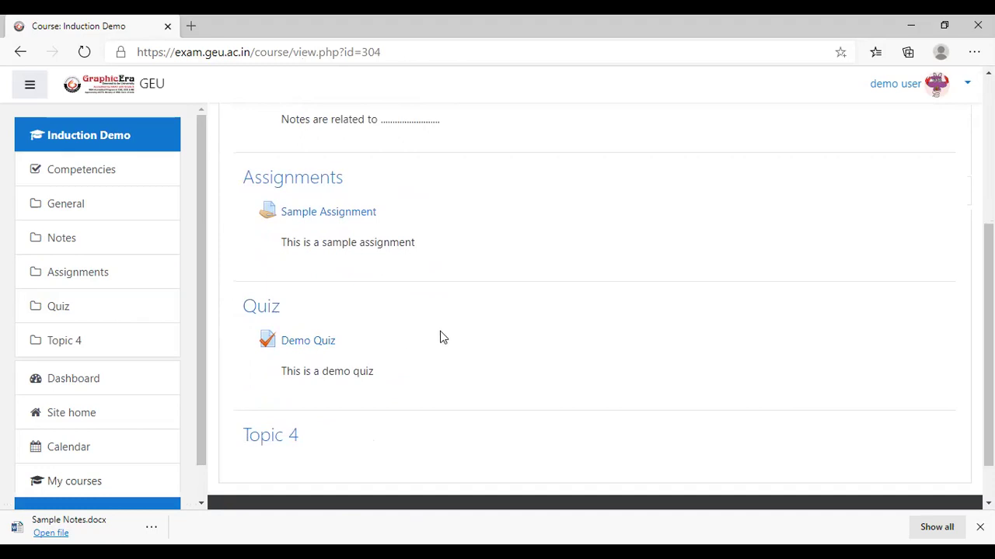
scroll(570, 331, "up", 3)
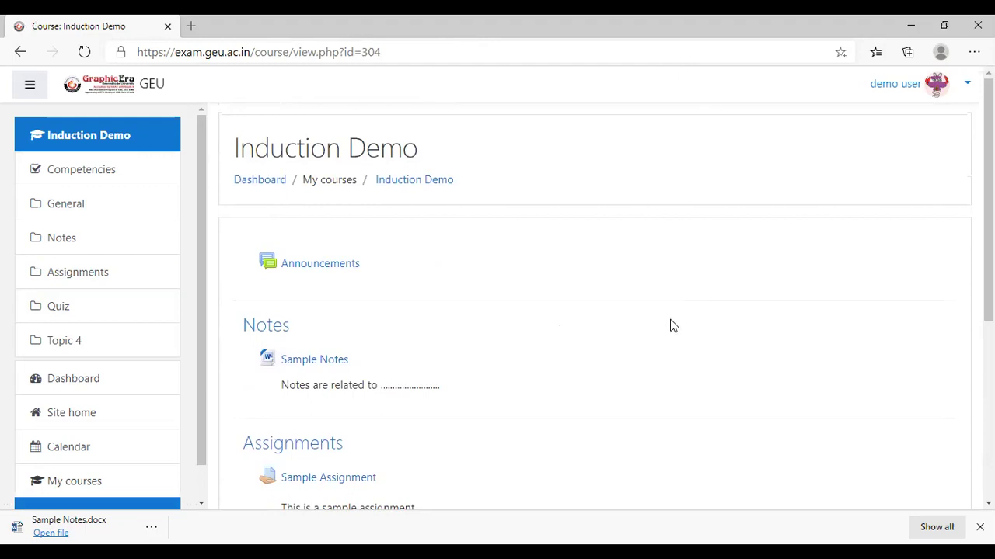
scroll(672, 326, "down", 1)
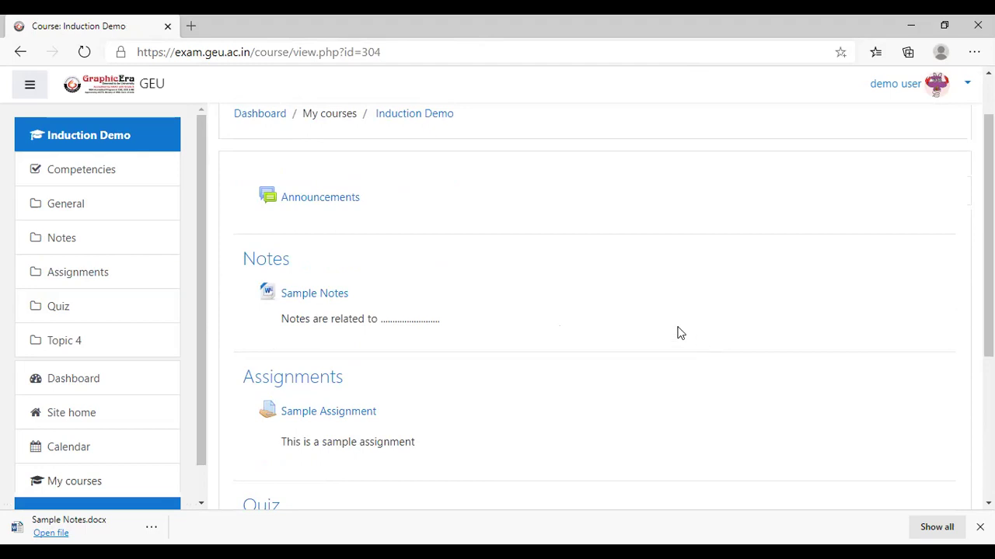
scroll(640, 333, "down", 2)
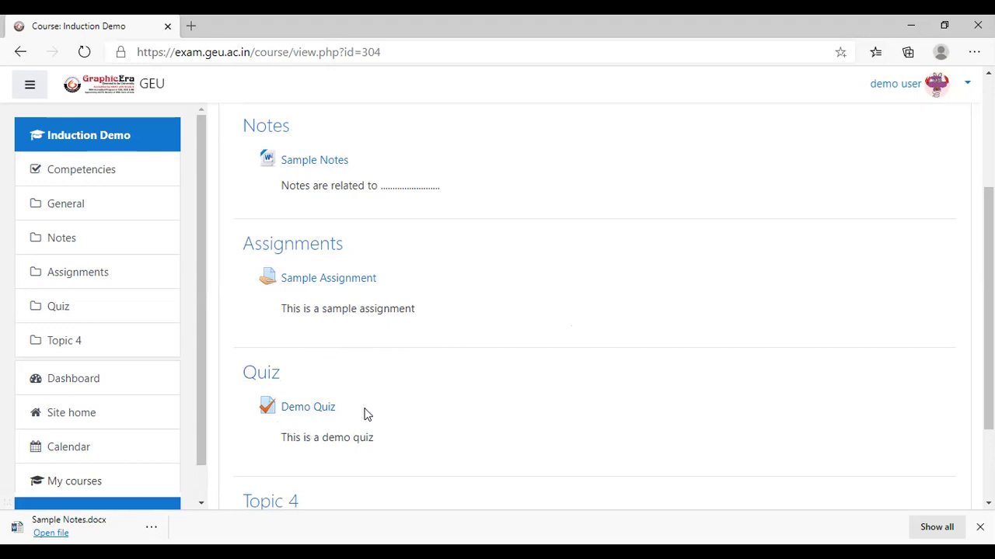
left_click(308, 412)
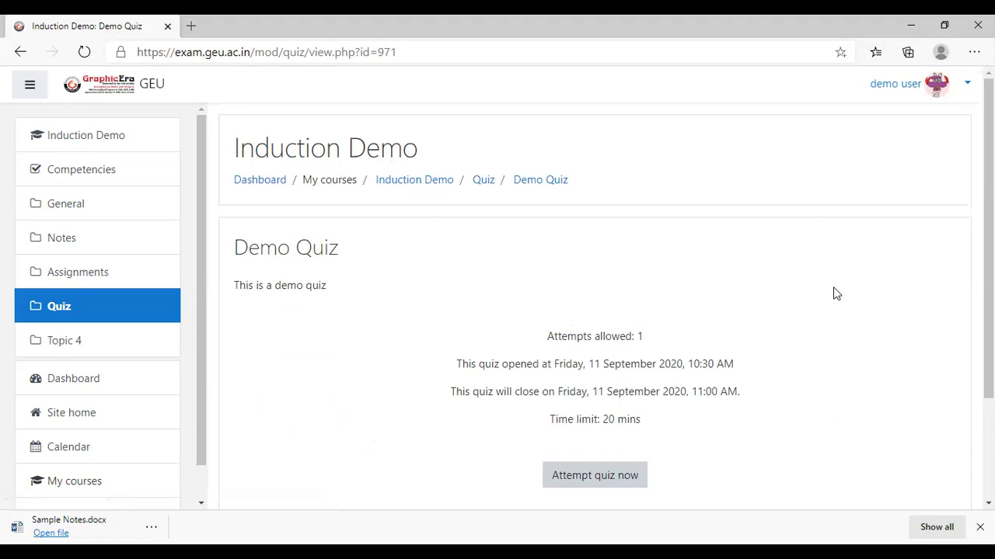
Check the Demo Quiz's allowed attempts, opening and closing times, and time limit.
scroll(835, 294, "down", 3)
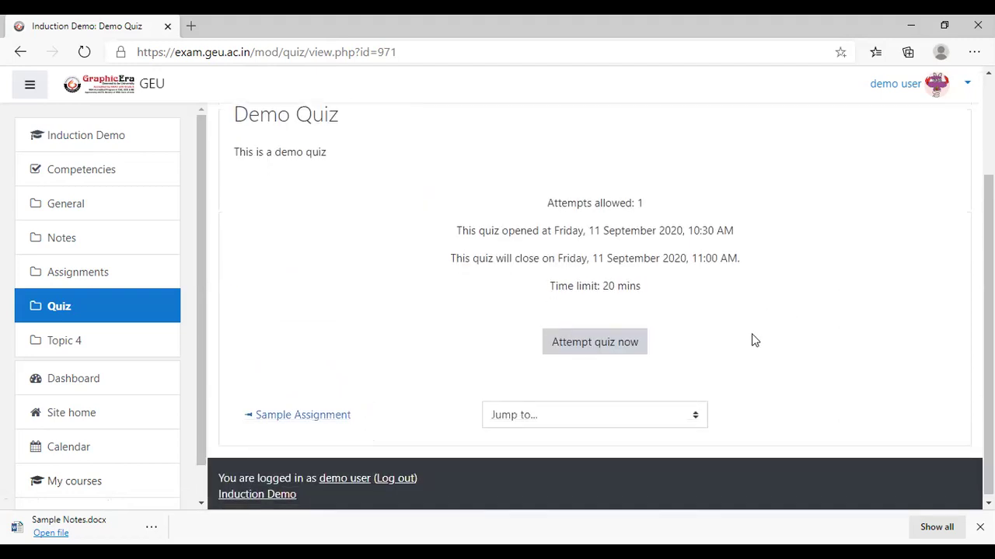
scroll(751, 339, "up", 1)
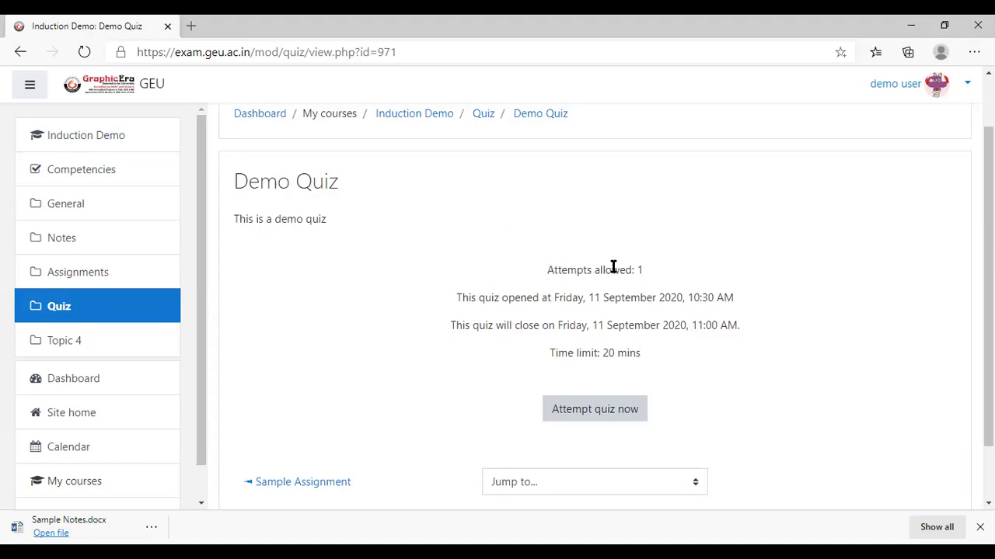
double_click(646, 270)
left_click_drag(457, 300, 502, 299)
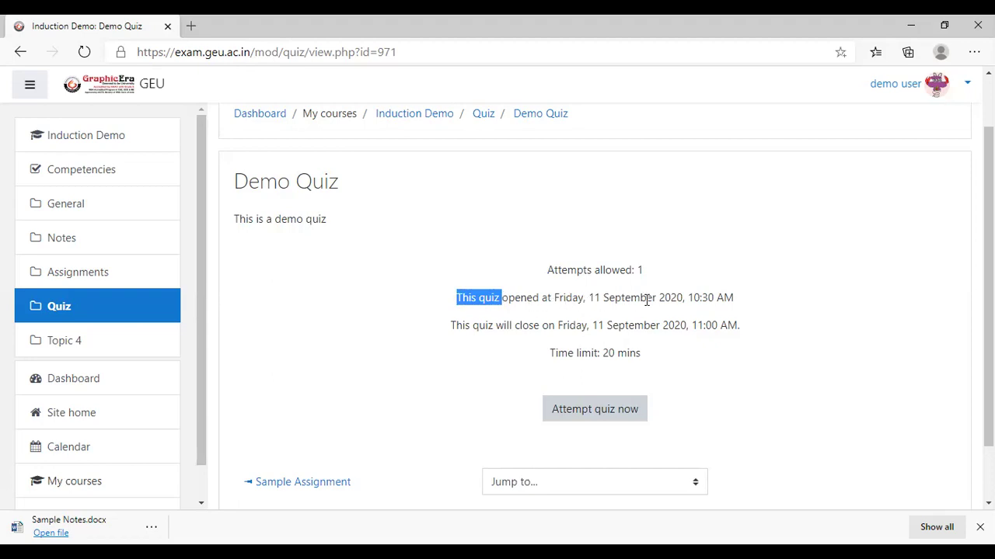
left_click_drag(688, 297, 736, 301)
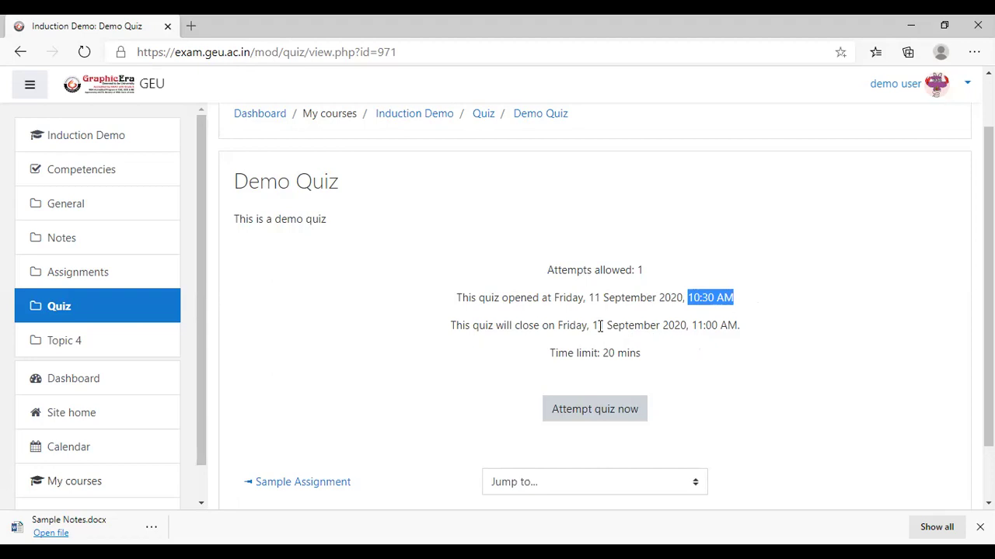
left_click_drag(452, 325, 744, 335)
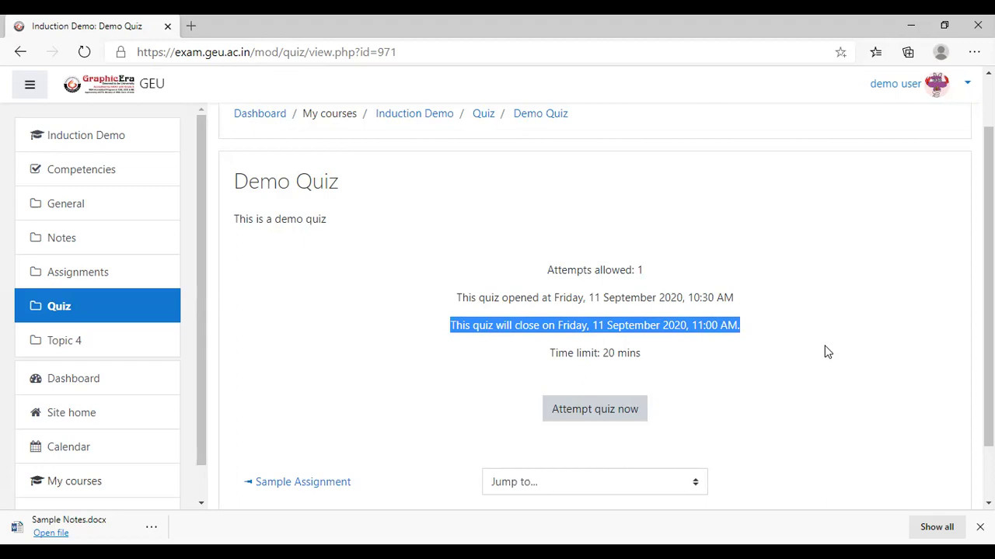
left_click(550, 353)
left_click_drag(550, 353, 583, 353)
left_click_drag(637, 353, 645, 355)
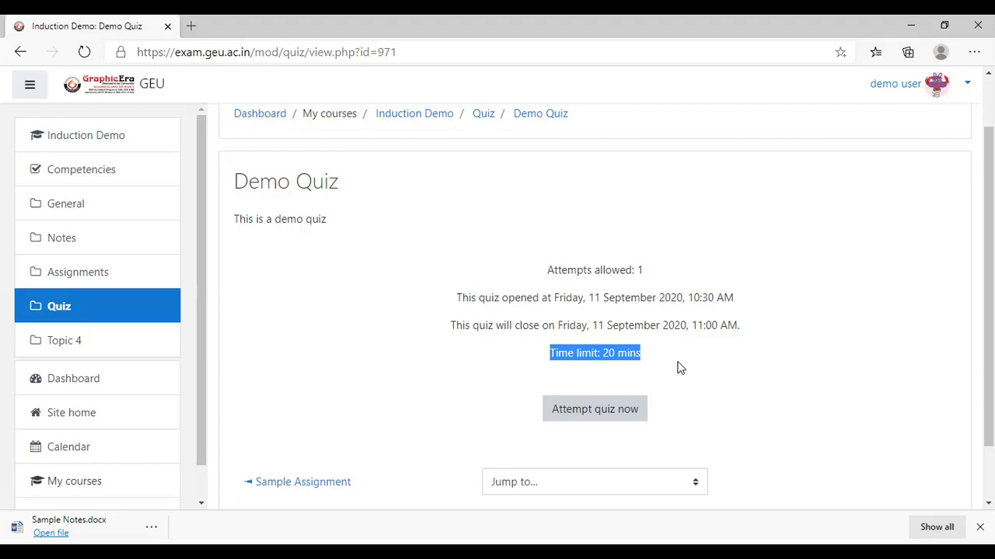
Read the Demo Quiz's title and the description beneath it.
left_click(240, 180)
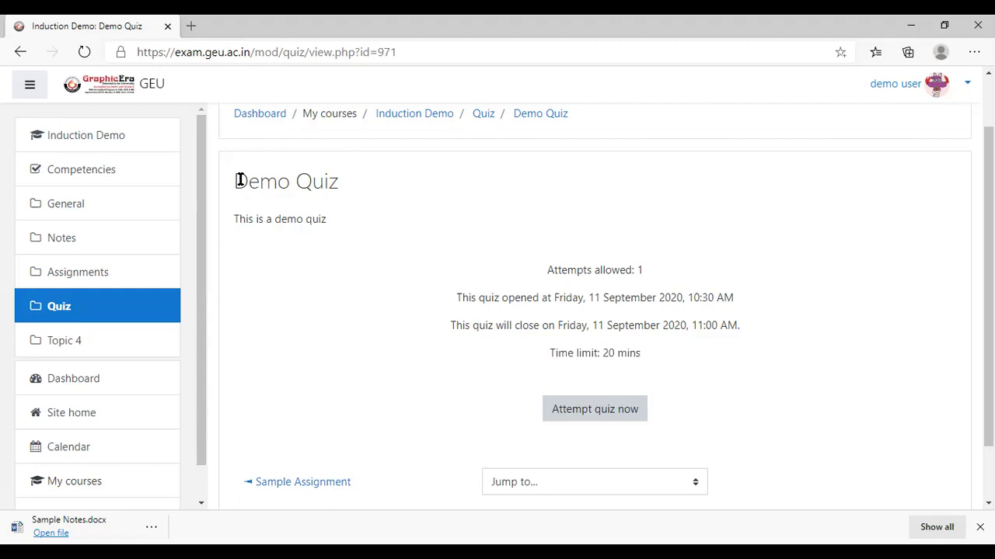
left_click_drag(240, 180, 340, 181)
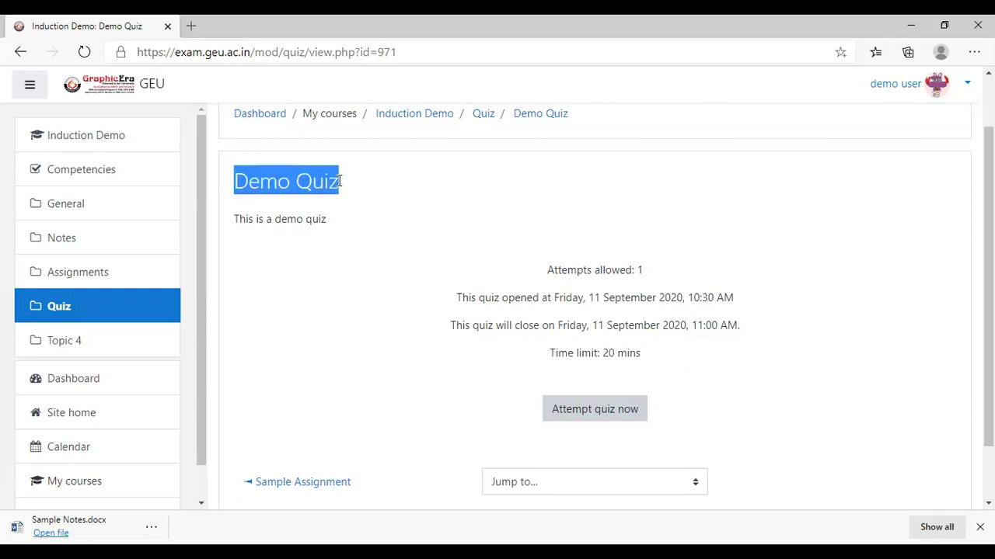
left_click(237, 218)
left_click_drag(237, 218, 327, 218)
left_click(260, 220)
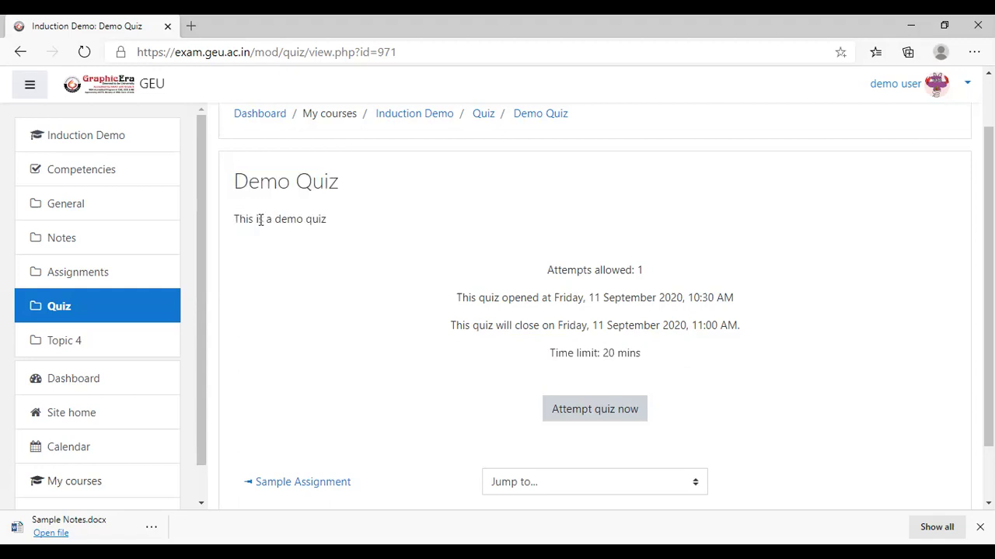
left_click_drag(238, 218, 345, 231)
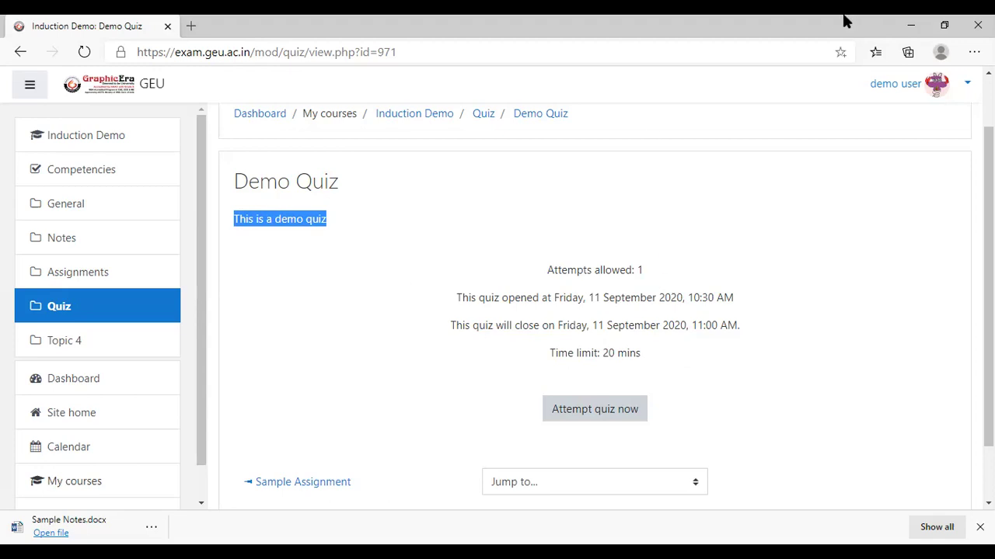
left_click(786, 386)
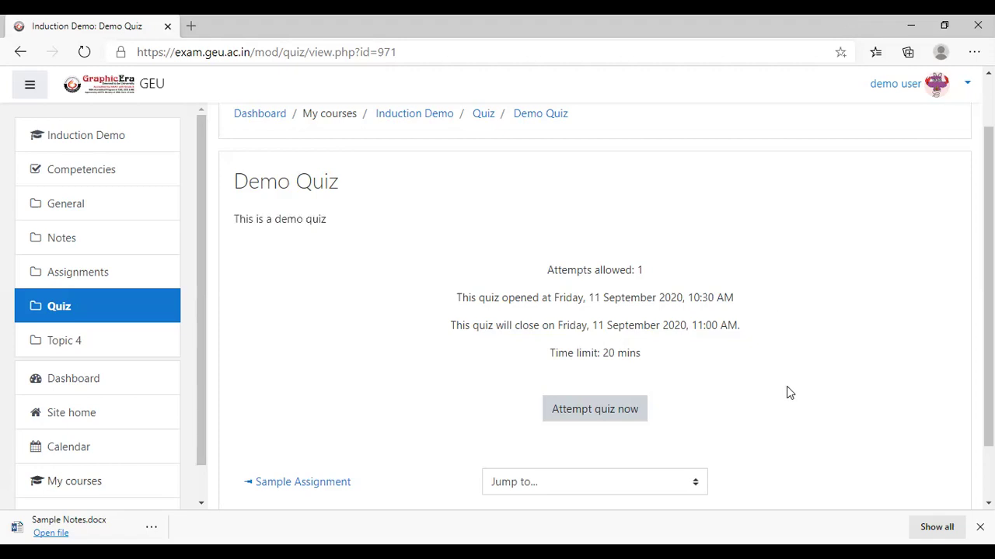
Start the Demo Quiz attempt, accepting the time limit.
left_click(592, 415)
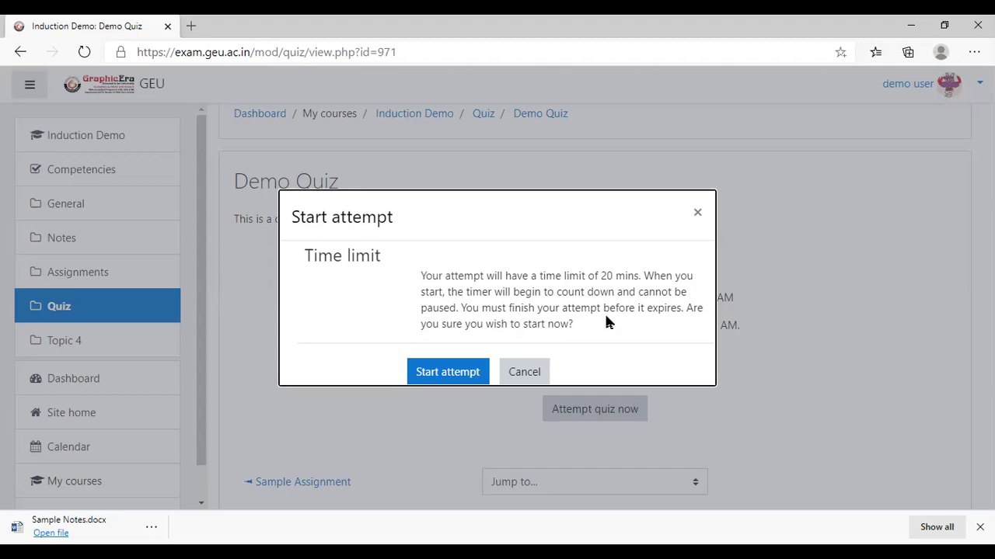
left_click(449, 372)
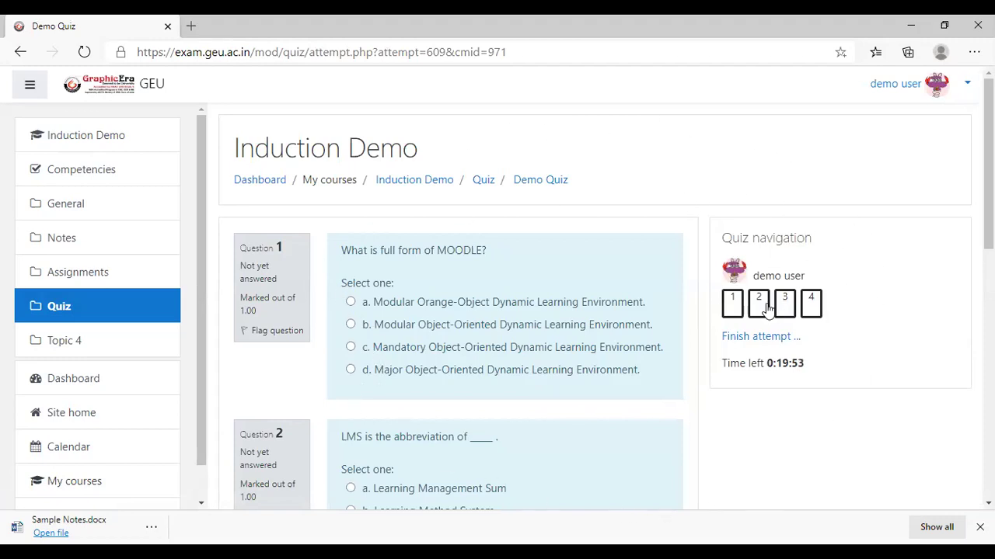
Examine the quiz navigation and attempt summary, returning to question 1 to check the time left.
left_click_drag(722, 236, 844, 362)
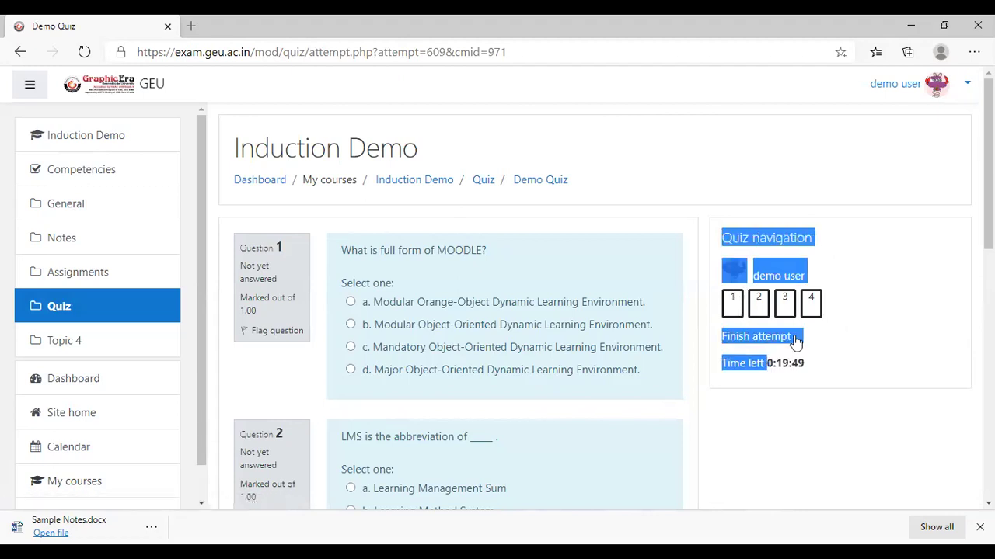
left_click(861, 336)
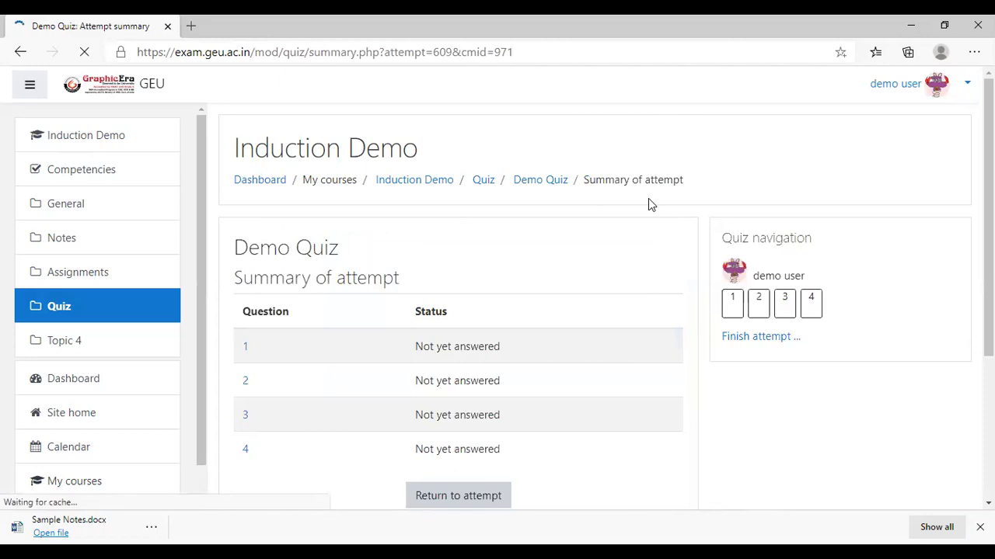
left_click(732, 304)
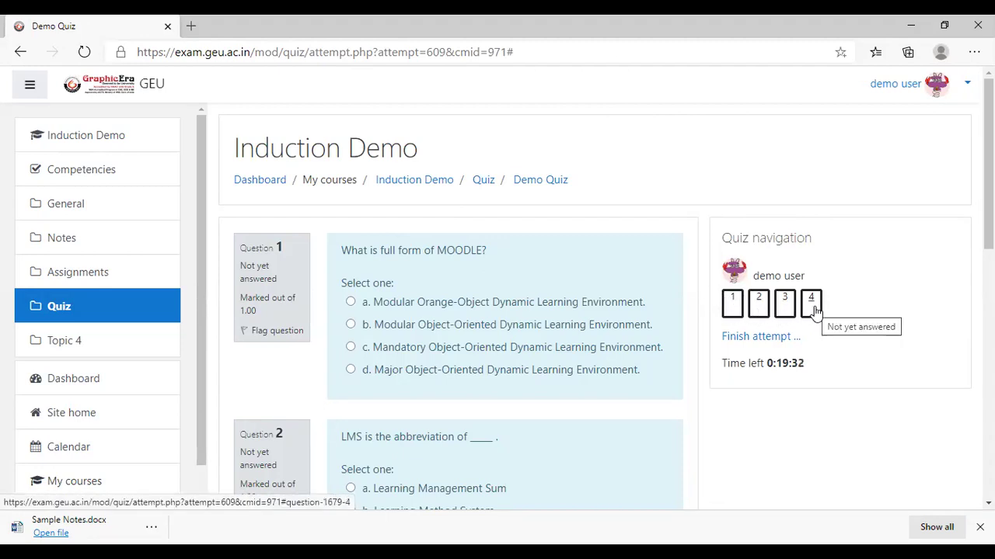
left_click_drag(725, 365, 818, 373)
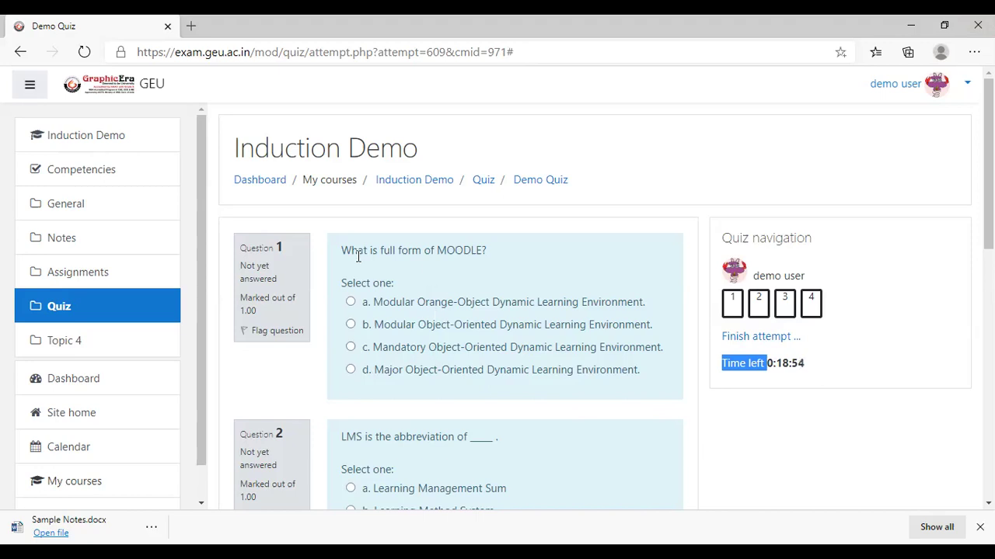
Select option b, Modular Object-Oriented Dynamic Learning Environment, for question 1 and clear the choice again.
left_click_drag(343, 250, 488, 253)
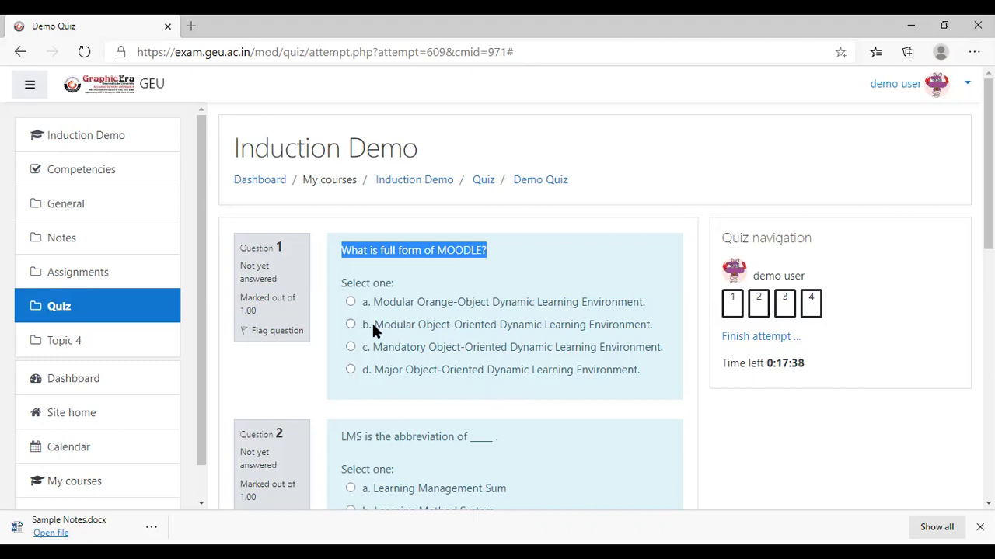
left_click(350, 325)
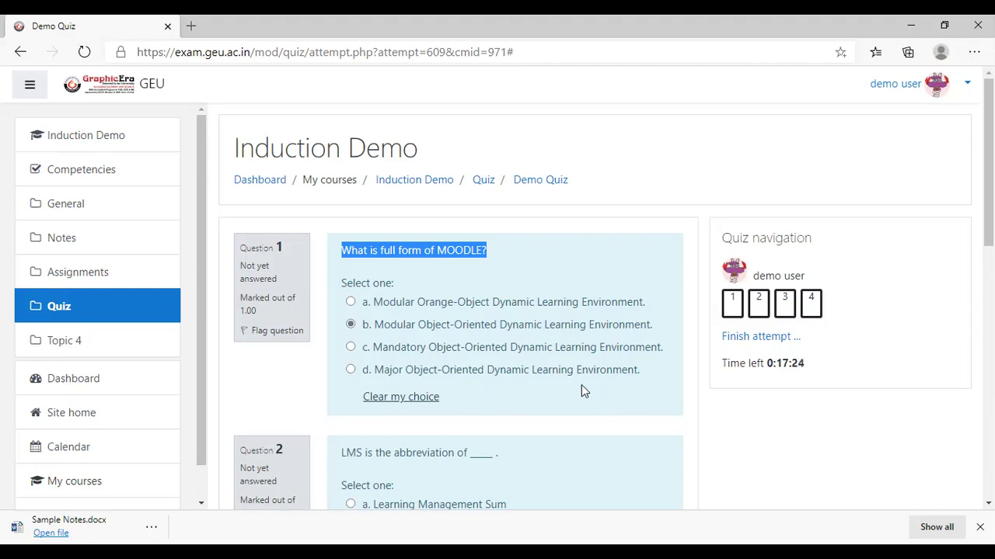
left_click(430, 398)
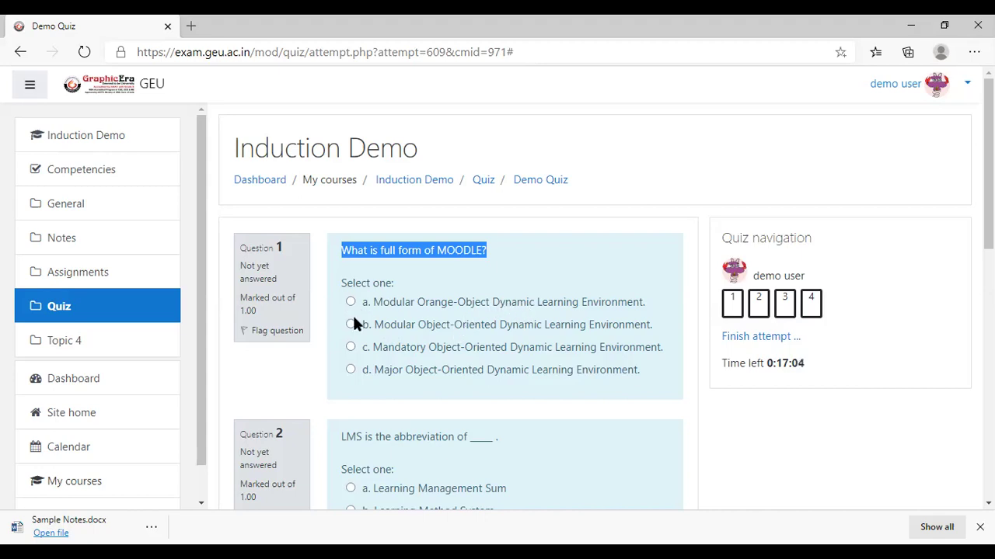
Answer question 1 with option c, Mandatory Object-Oriented Dynamic Learning Environment.
left_click(401, 388)
left_click(352, 349)
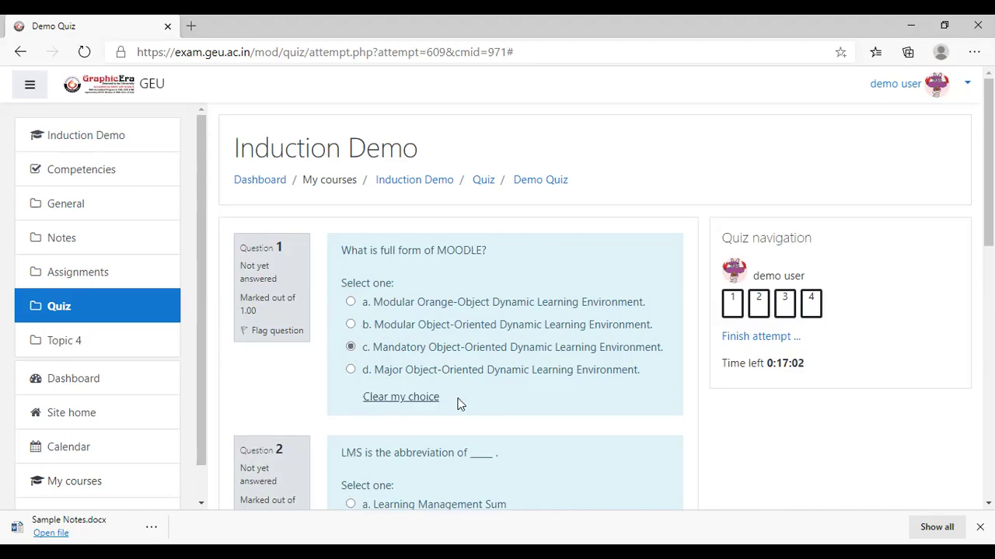
Clear the choice for question 1 and answer it with option b, Modular Object-Oriented Dynamic Learning Environment.
left_click(409, 397)
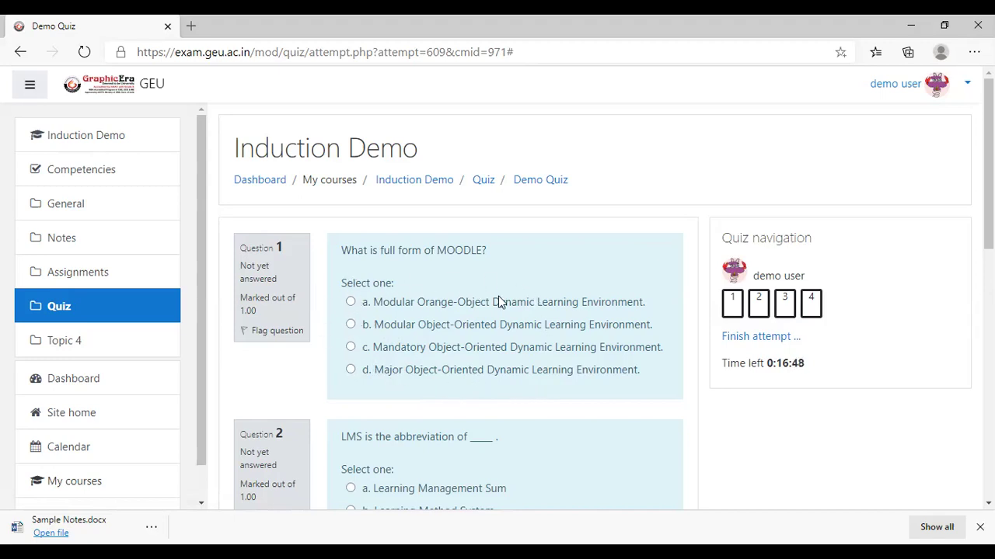
left_click(350, 325)
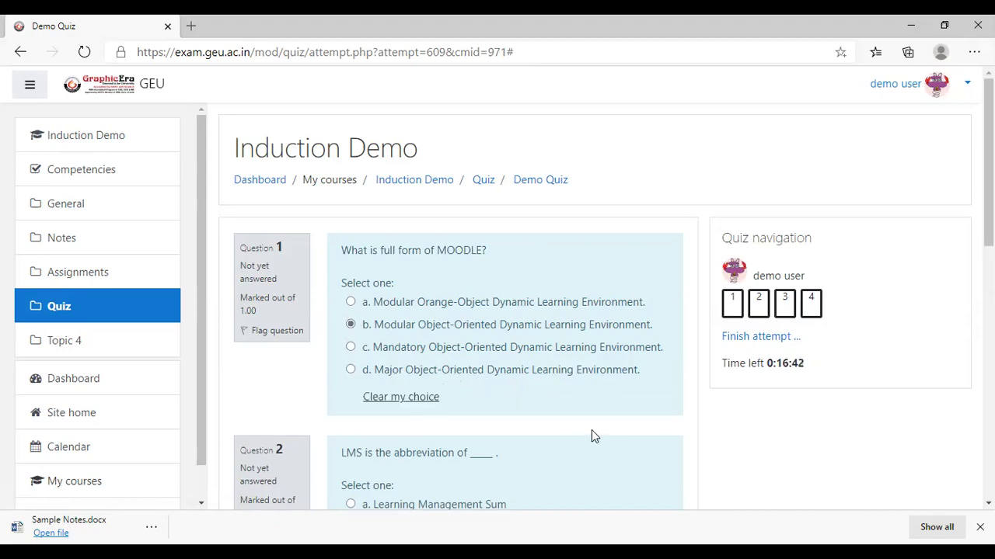
Go to question 4, select option d, Henry, clear that choice and answer with option c, Ampere.
scroll(597, 441, "down", 1)
scroll(595, 444, "down", 1)
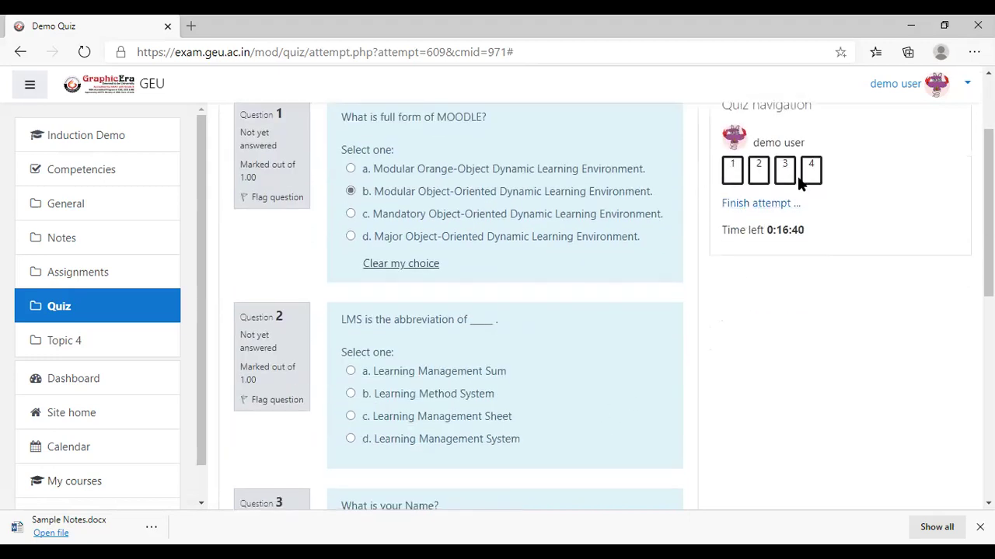
scroll(843, 285, "up", 2)
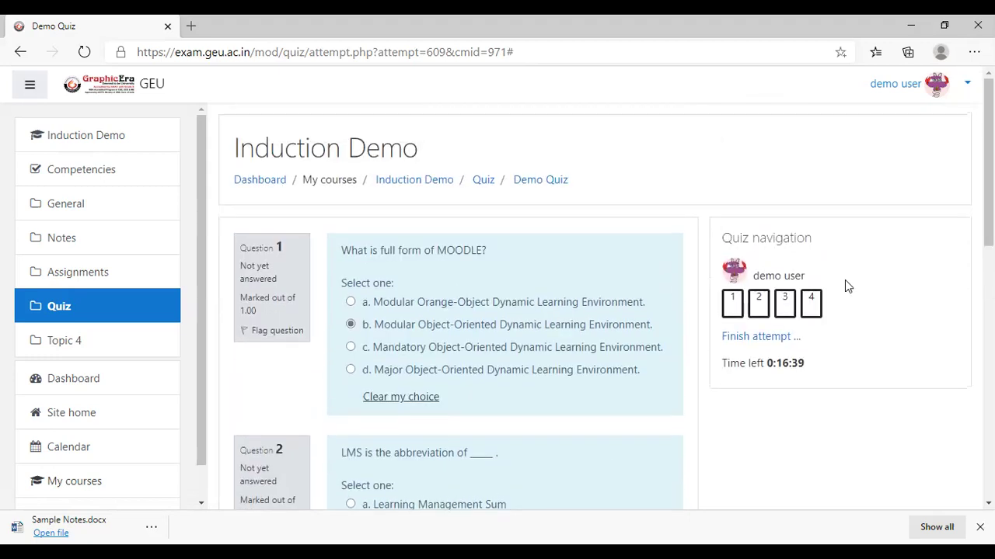
left_click(811, 303)
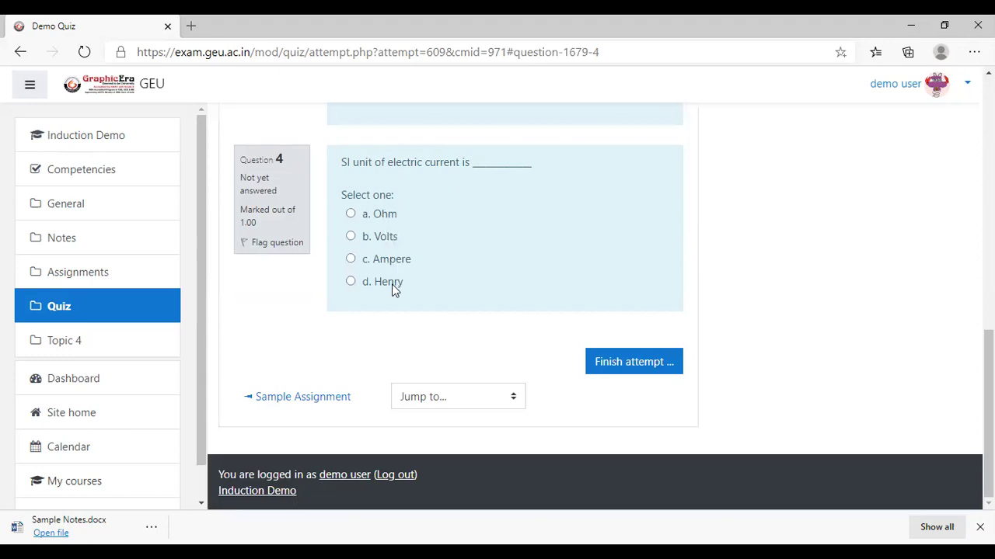
left_click(351, 281)
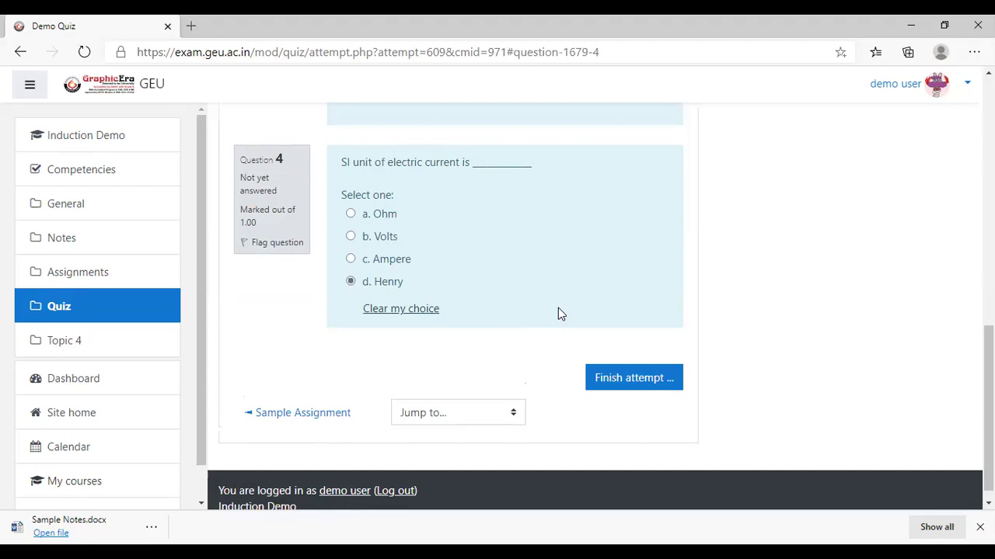
left_click(418, 314)
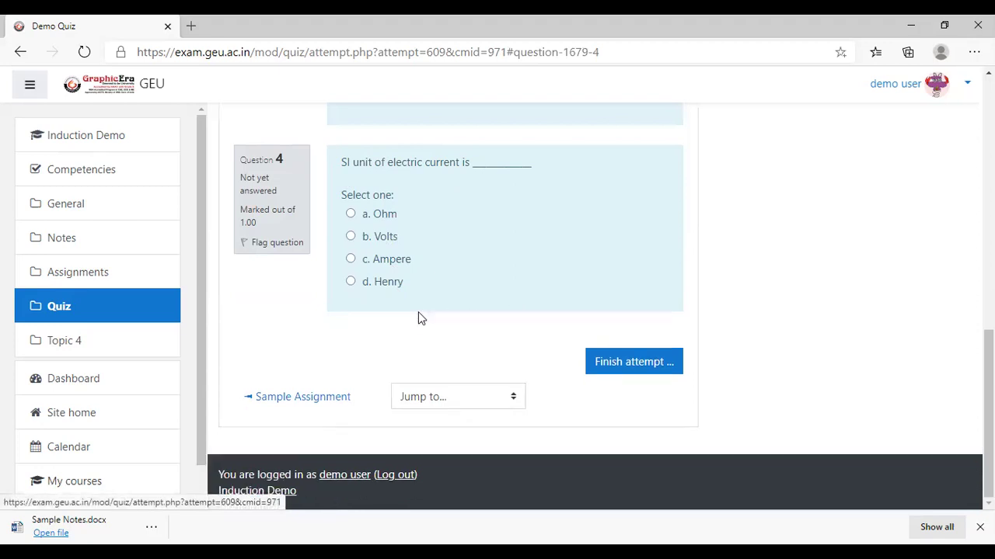
left_click(391, 261)
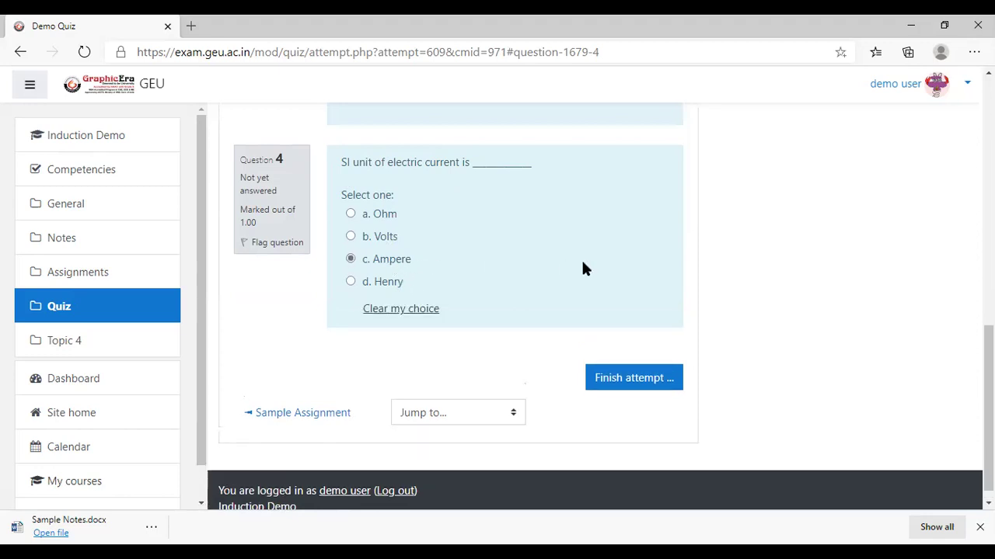
Answer question 3, What is your Name?, with option a, P.
scroll(573, 288, "up", 1)
scroll(550, 295, "up", 2)
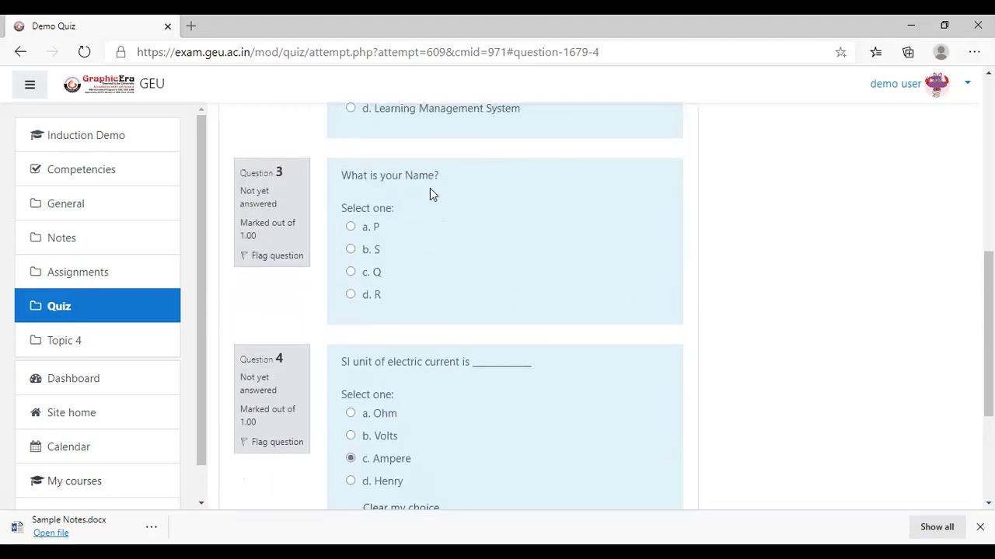
left_click(351, 227)
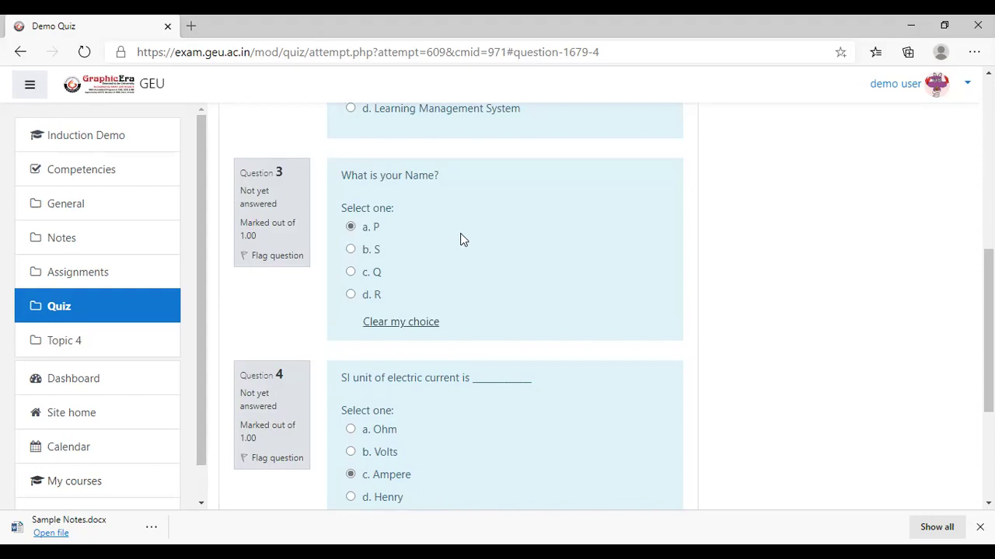
Go to question 2 on the LMS abbreviation and answer it with option d, Learning Management System.
scroll(460, 233, "up", 3)
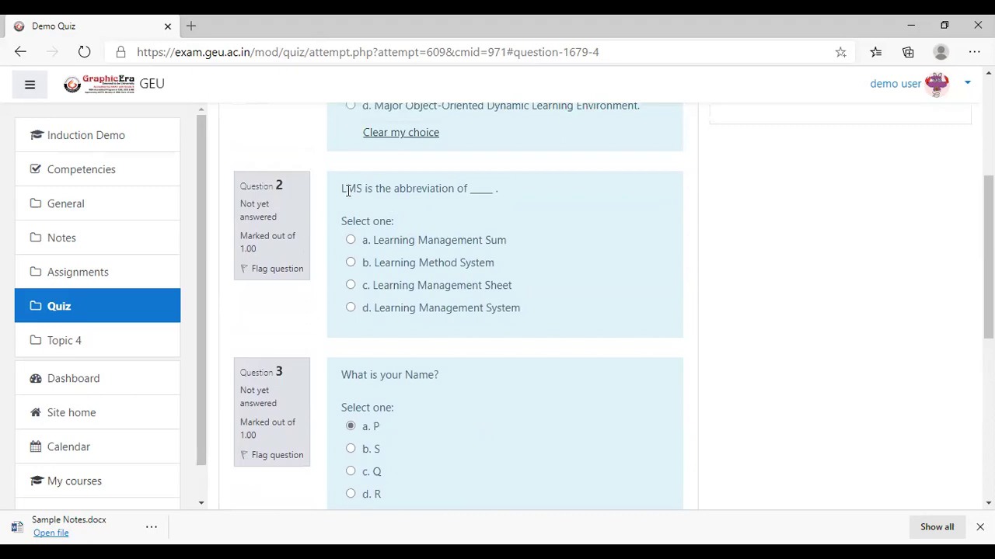
scroll(378, 212, "up", 4)
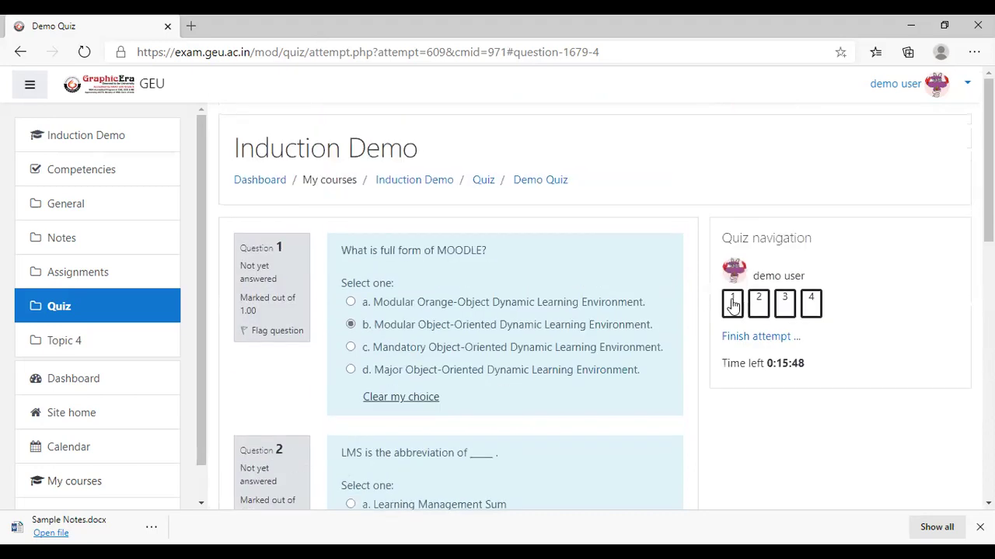
left_click(764, 311)
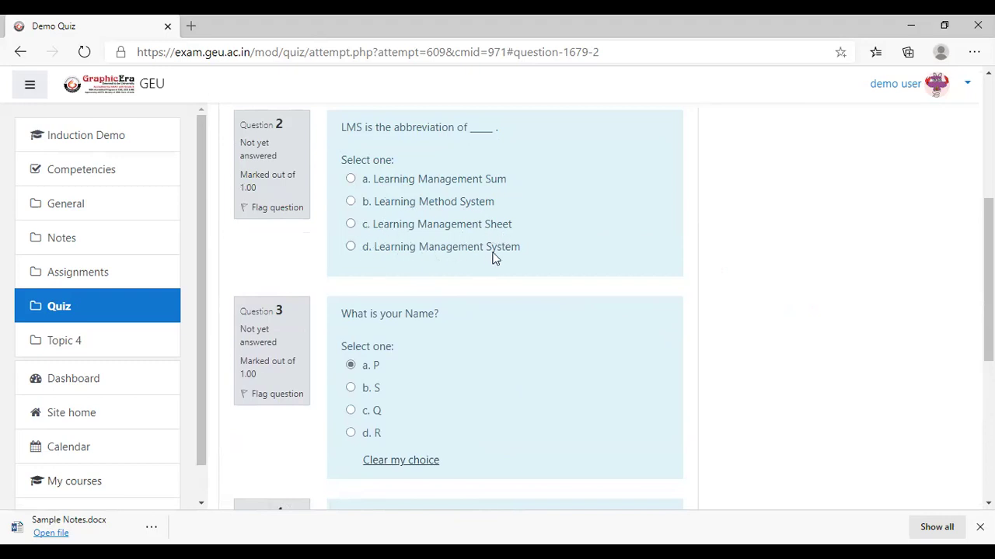
left_click(440, 248)
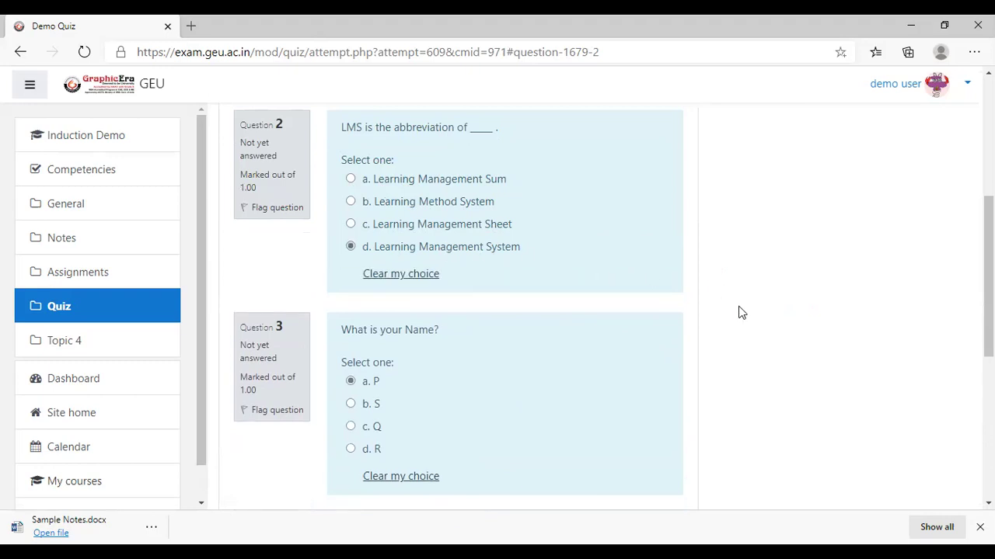
Review the selected answers from question 1 through question 4 and check the time left.
scroll(739, 313, "up", 4)
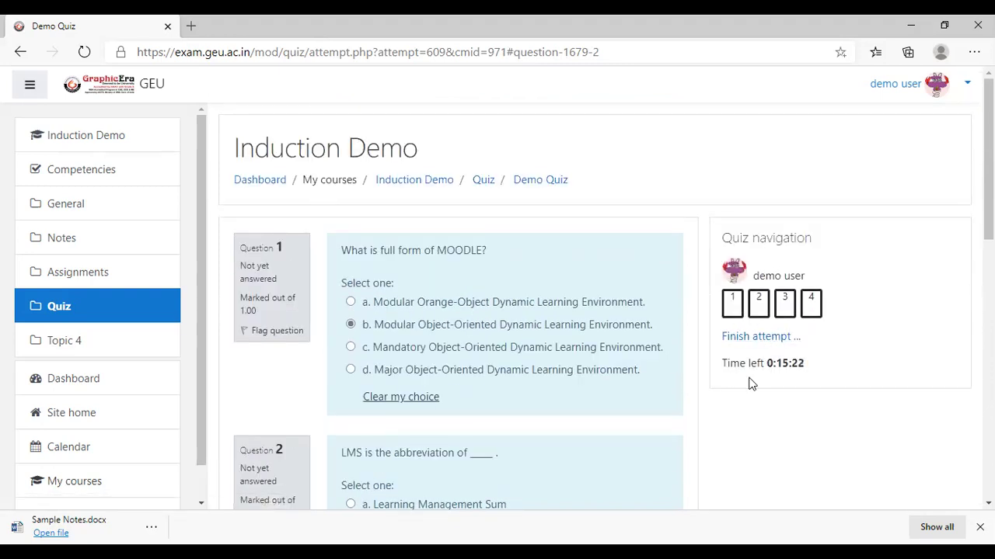
scroll(606, 428, "down", 1)
scroll(370, 351, "down", 7)
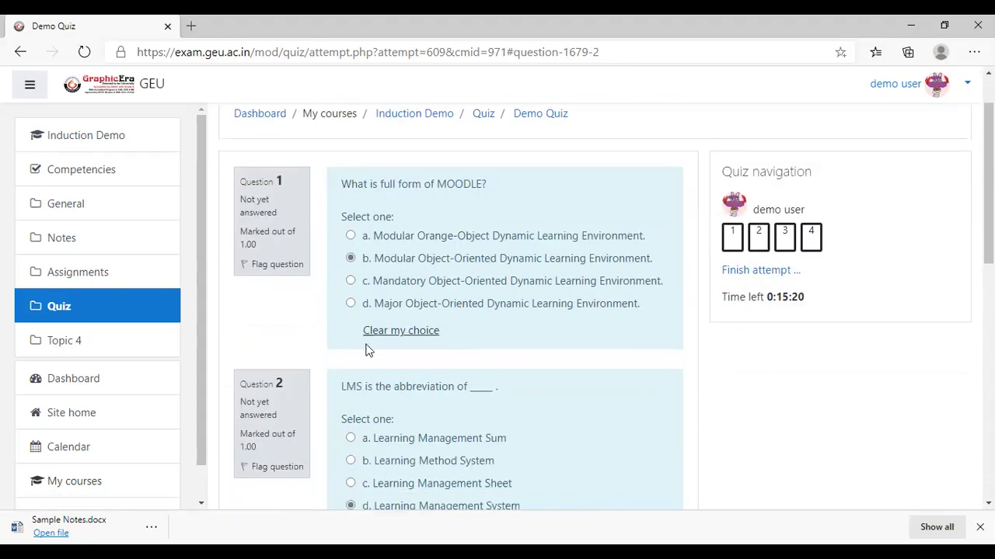
scroll(462, 402, "down", 1)
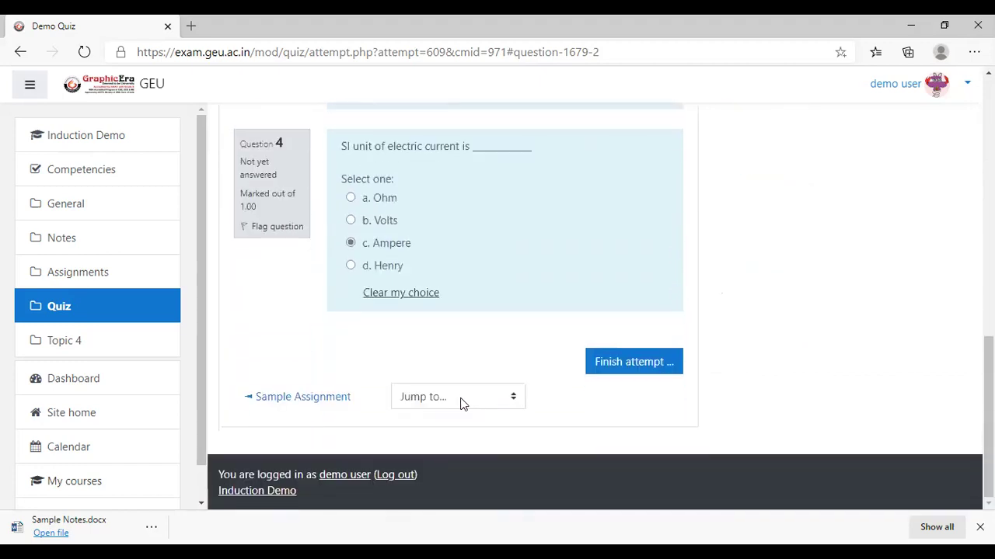
scroll(462, 388, "up", 8)
scroll(734, 360, "up", 1)
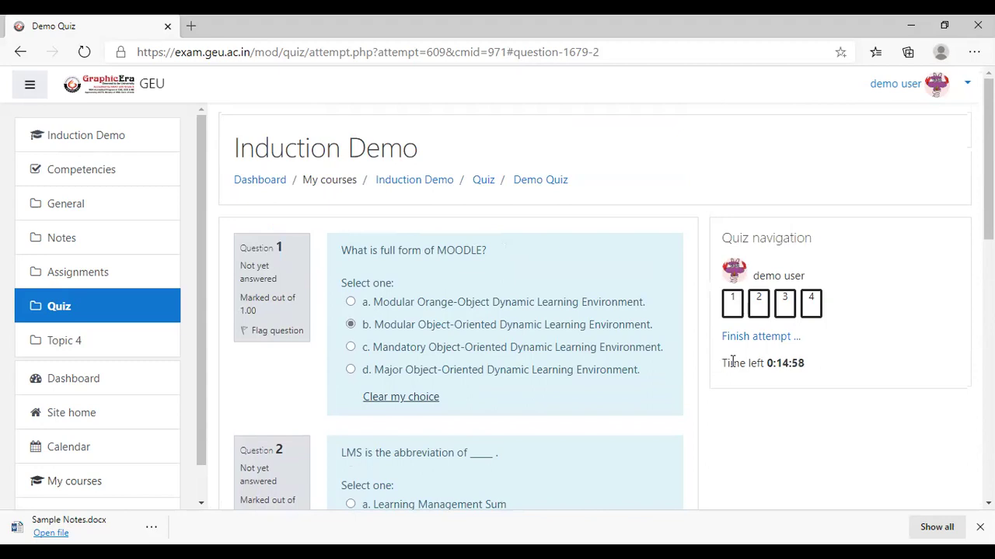
scroll(666, 433, "down", 1)
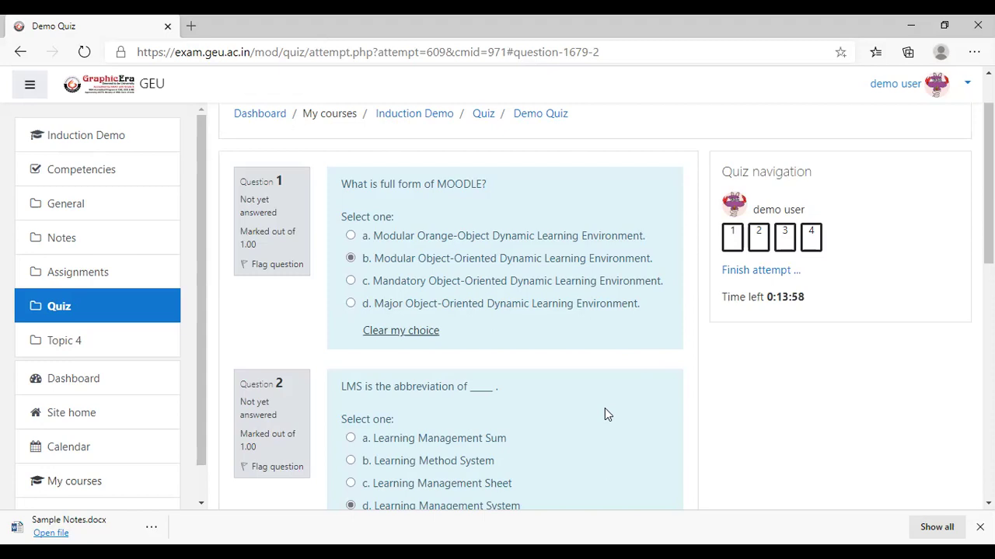
scroll(626, 406, "up", 1)
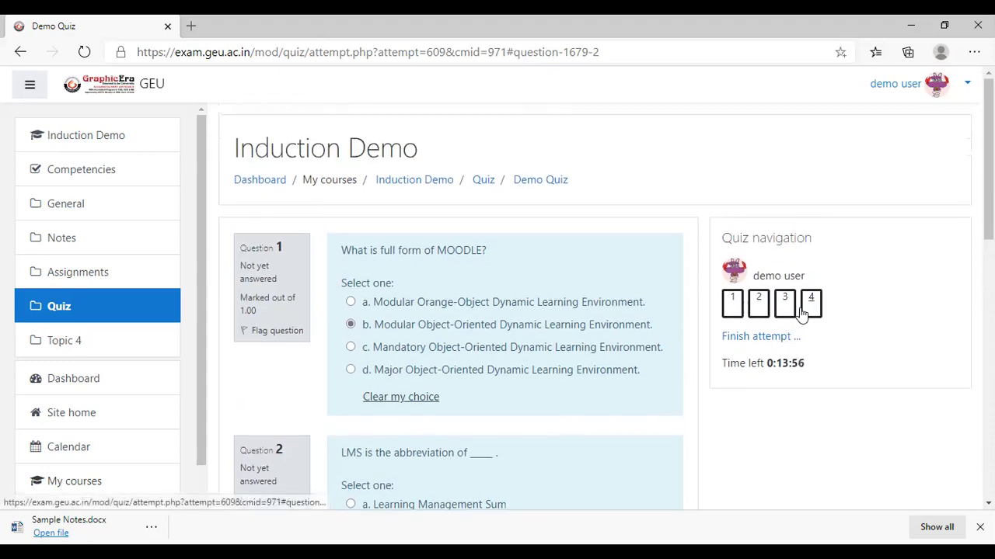
Examine the quiz navigation block and its remaining time, and recheck the answers to all four questions.
left_click_drag(729, 236, 826, 236)
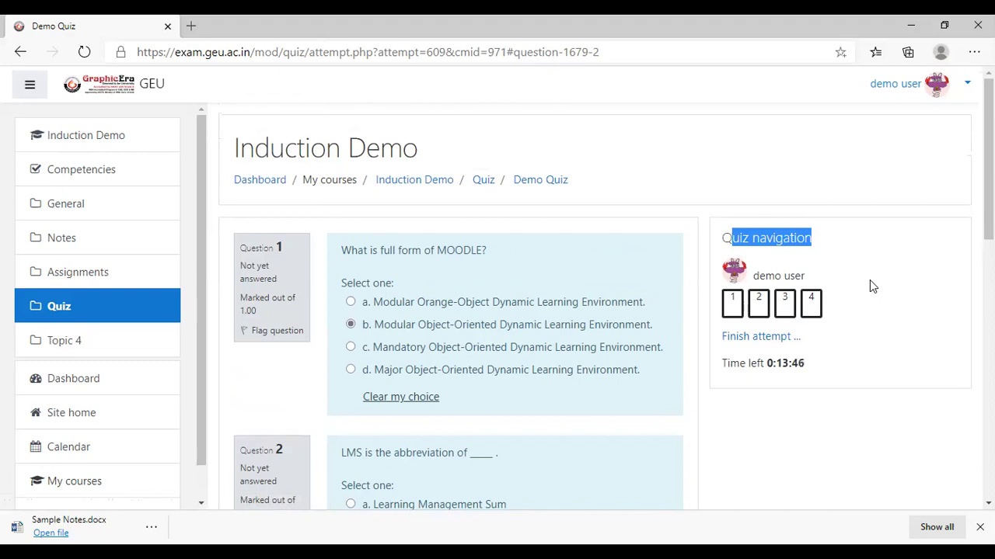
scroll(873, 299, "down", 1)
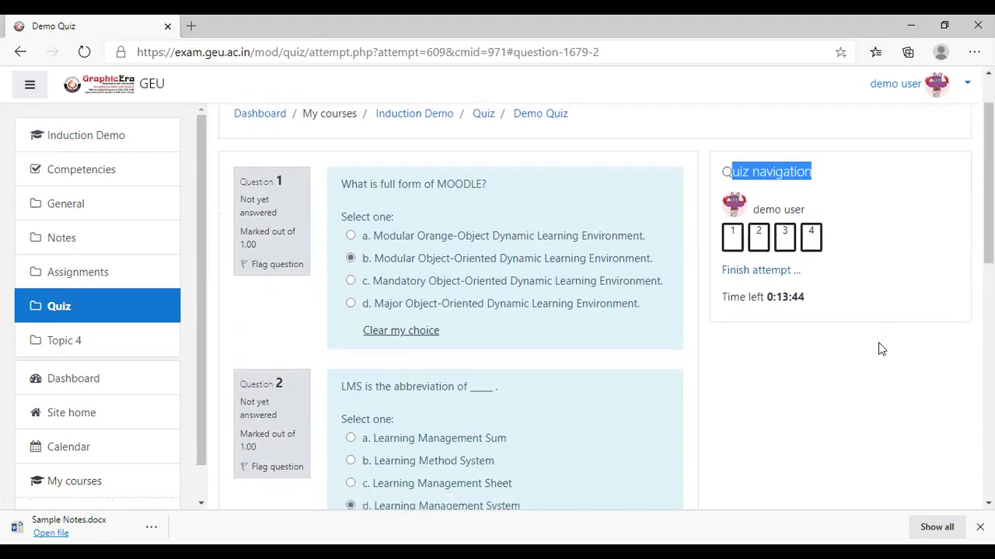
left_click_drag(723, 295, 808, 290)
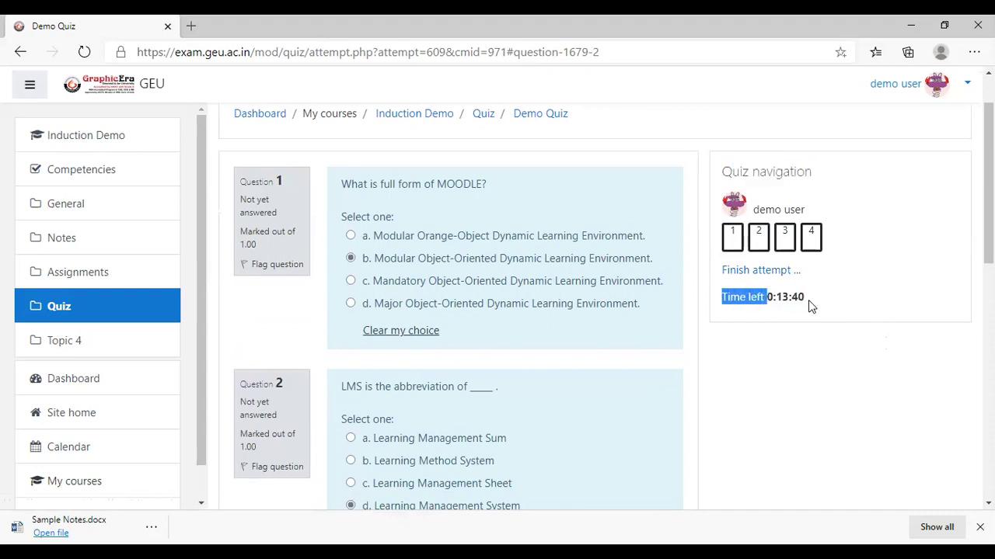
scroll(816, 307, "down", 1)
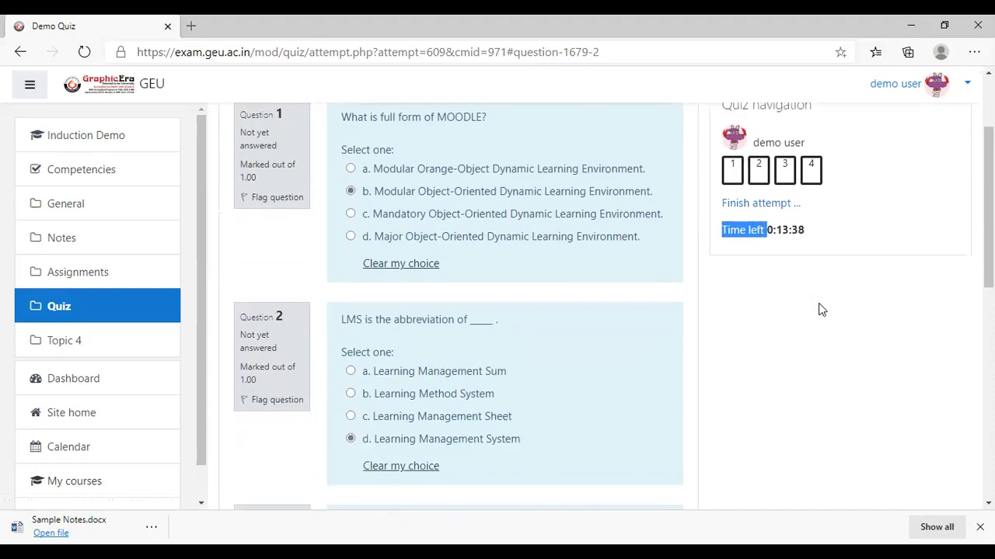
scroll(803, 375, "down", 7)
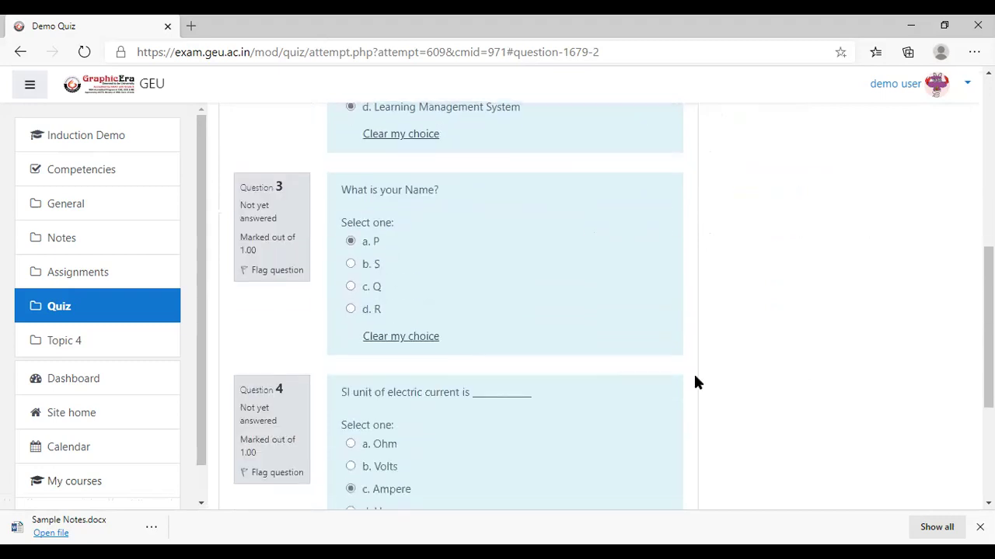
scroll(686, 442, "up", 10)
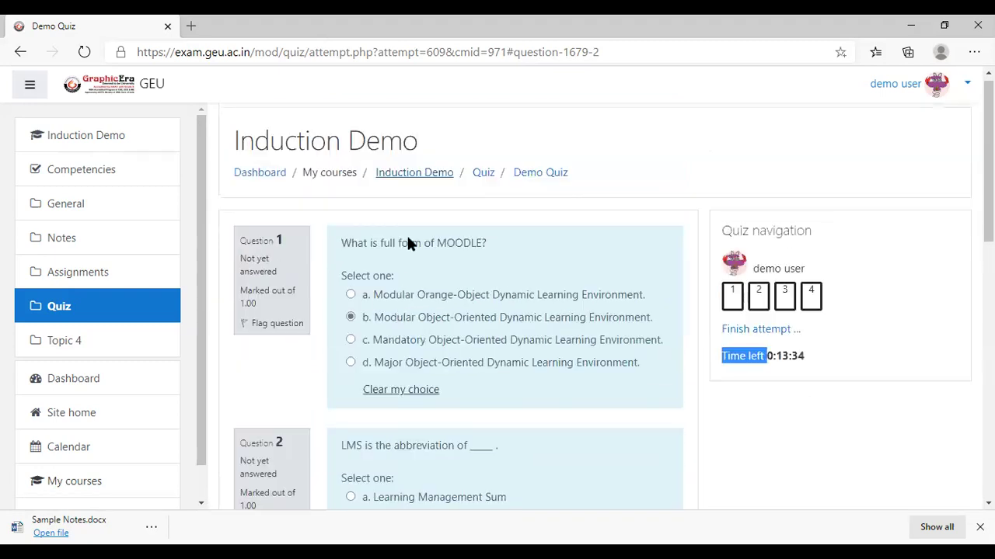
scroll(407, 233, "down", 2)
scroll(421, 214, "down", 6)
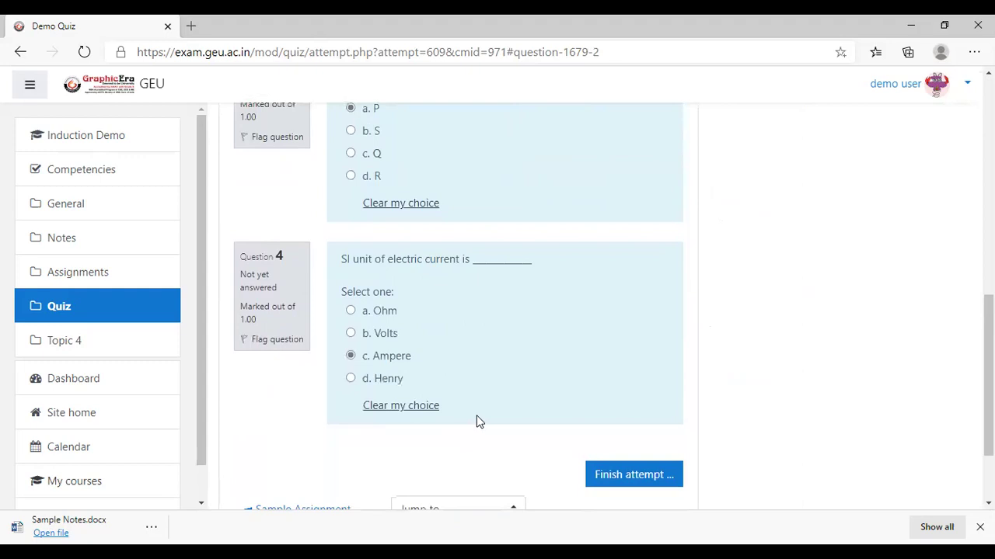
scroll(544, 397, "up", 7)
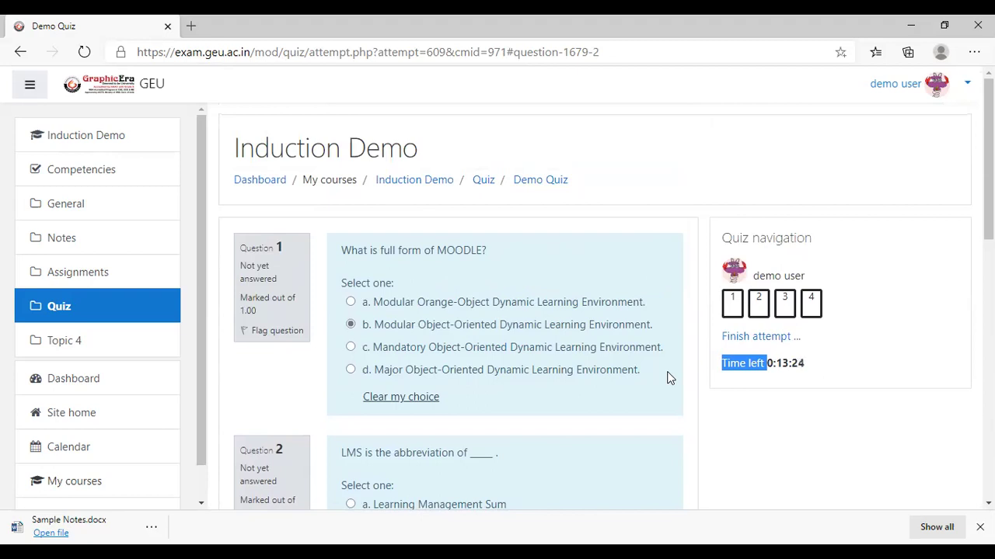
scroll(671, 373, "down", 8)
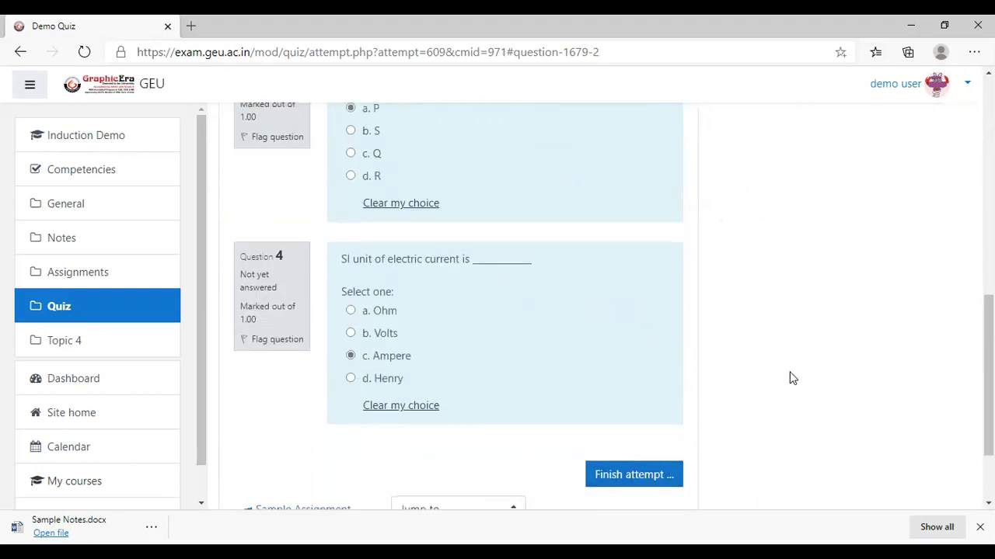
scroll(789, 378, "up", 10)
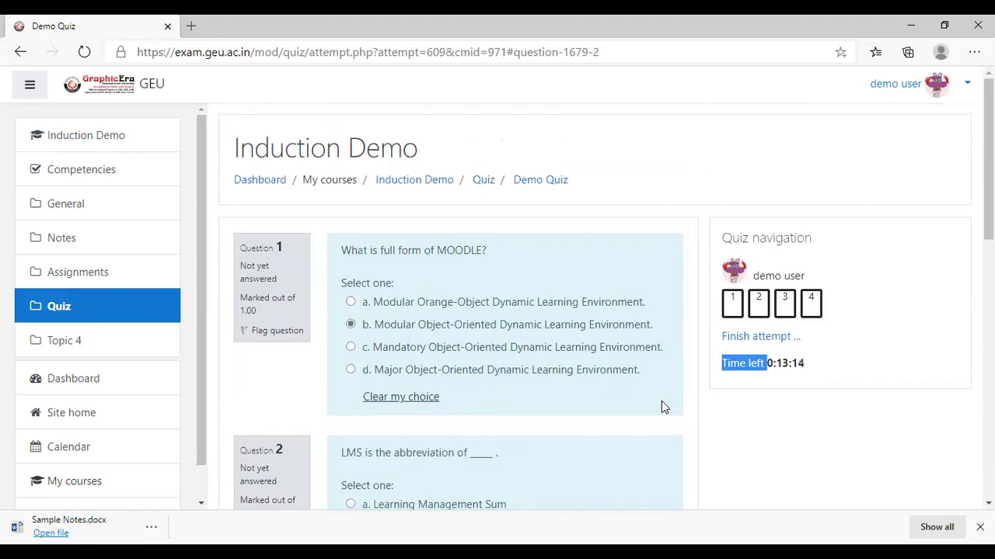
Finish the attempt and check each question's status and the submission deadline in the summary of attempt.
scroll(655, 407, "down", 1)
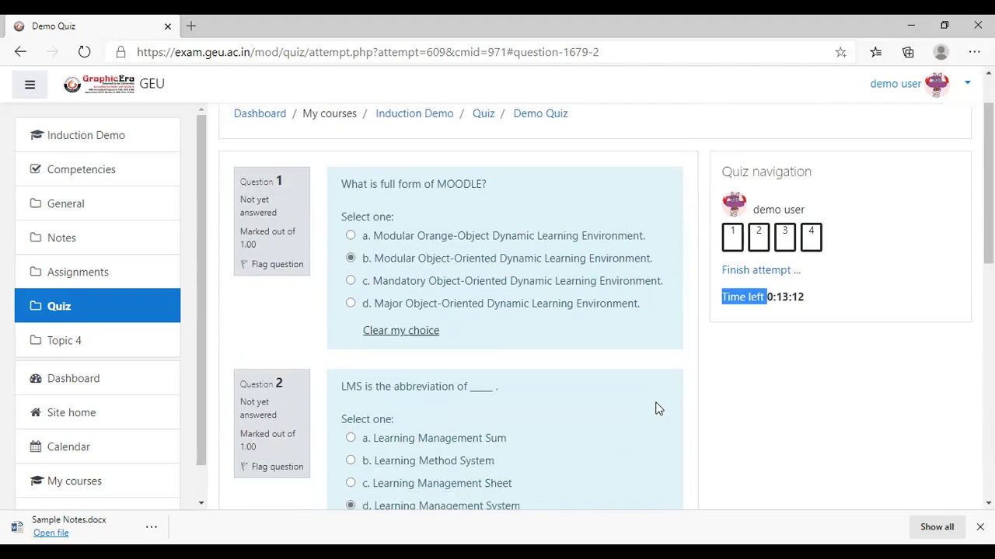
scroll(655, 408, "down", 3)
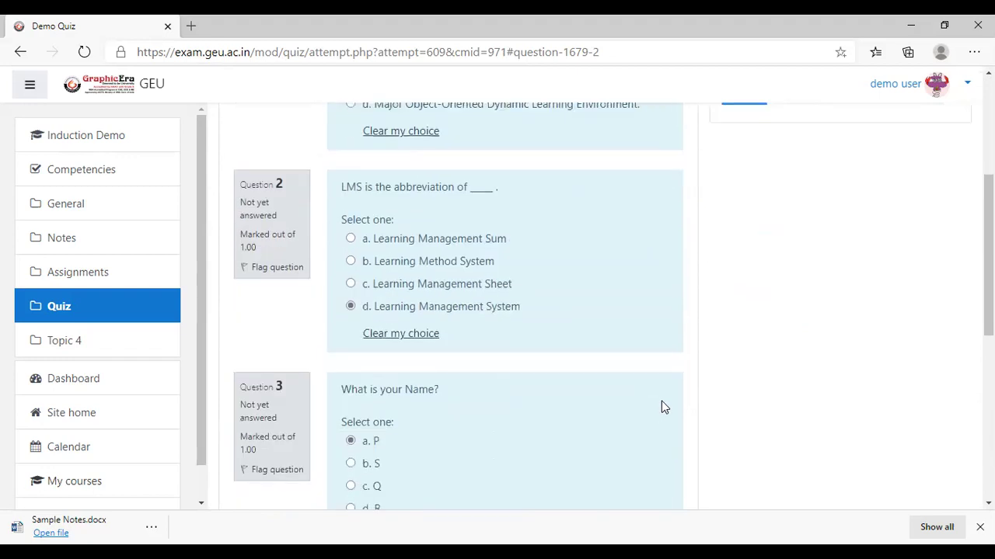
scroll(660, 406, "down", 5)
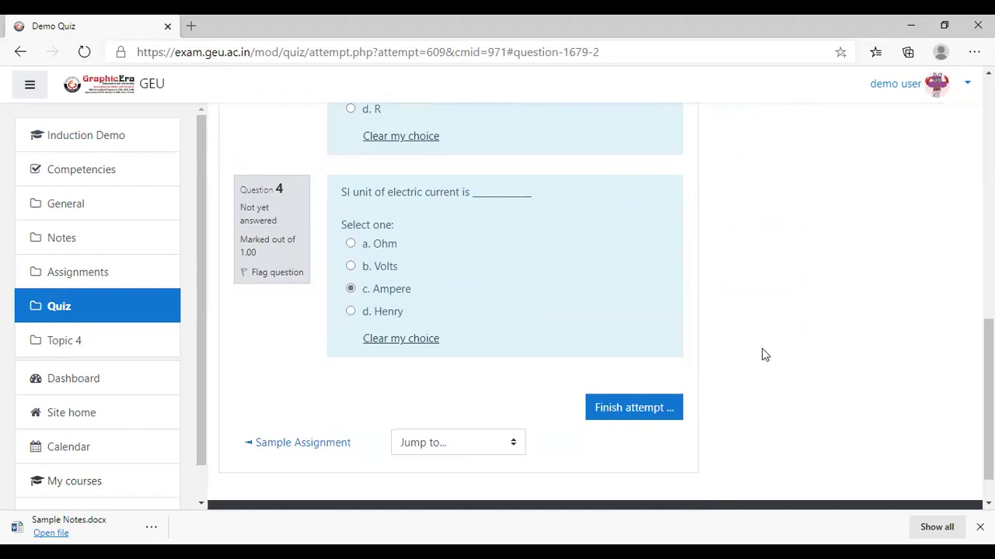
left_click(630, 410)
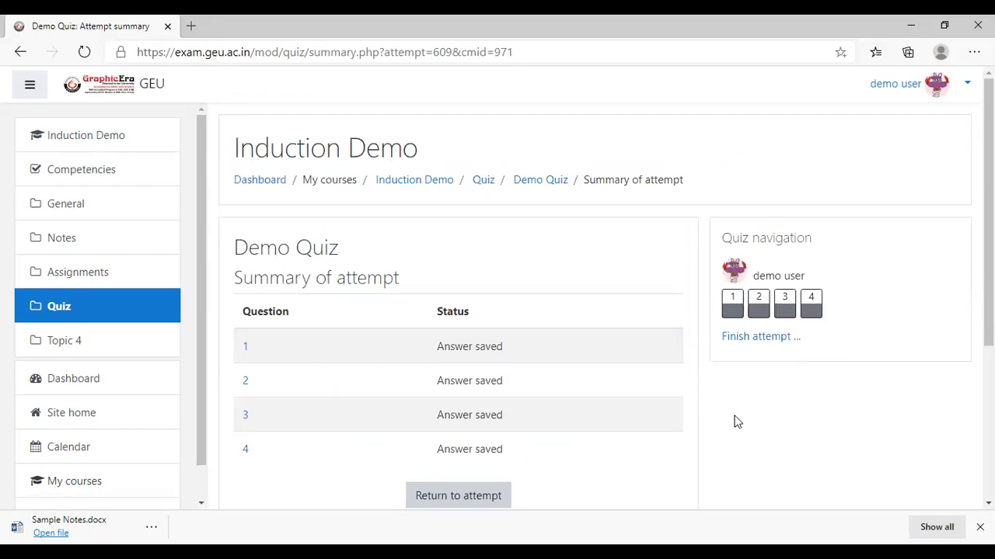
scroll(684, 429, "down", 2)
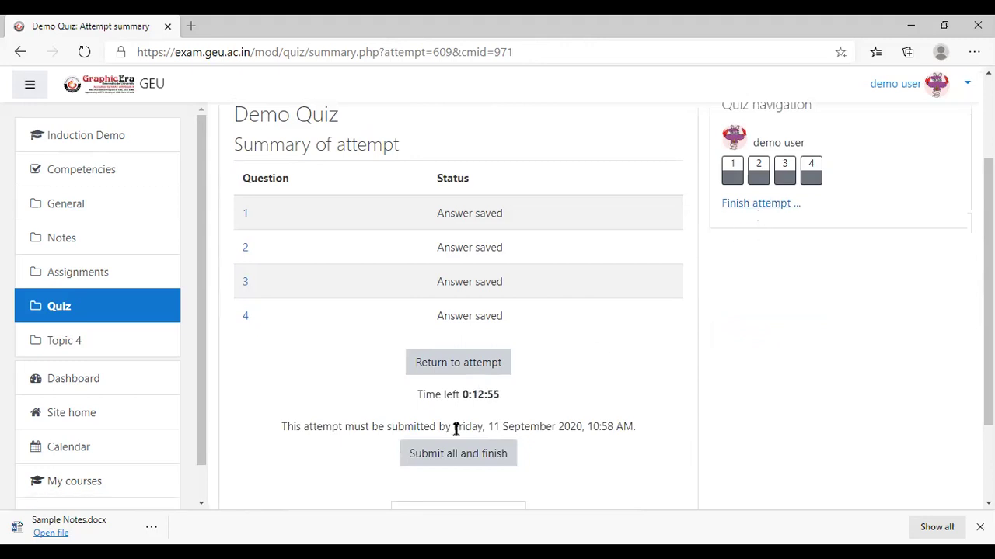
Check the status of each question in the attempt summary, reopen question 4 to recheck its answer, and return to the summary.
scroll(308, 215, "up", 2)
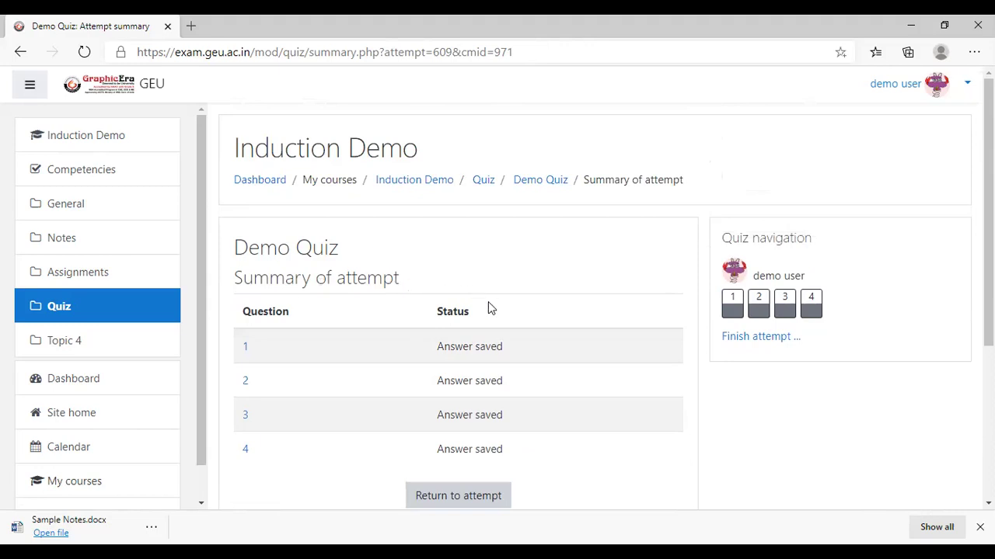
scroll(272, 294, "down", 1)
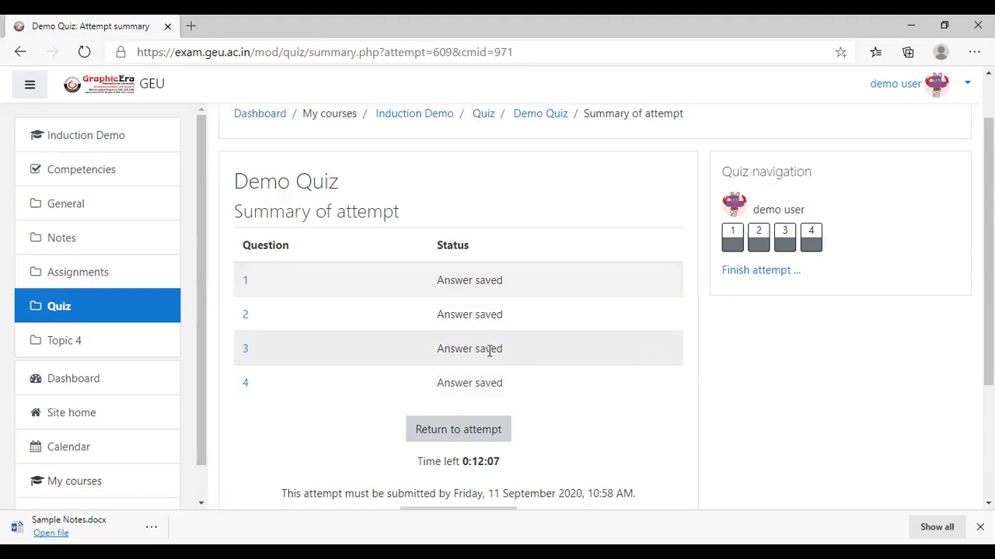
double_click(457, 243)
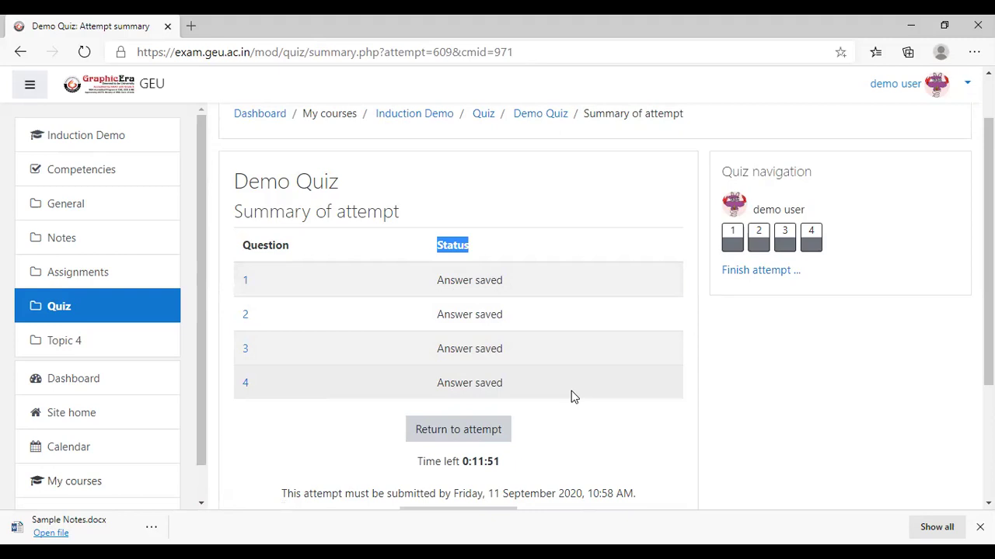
scroll(572, 394, "down", 1)
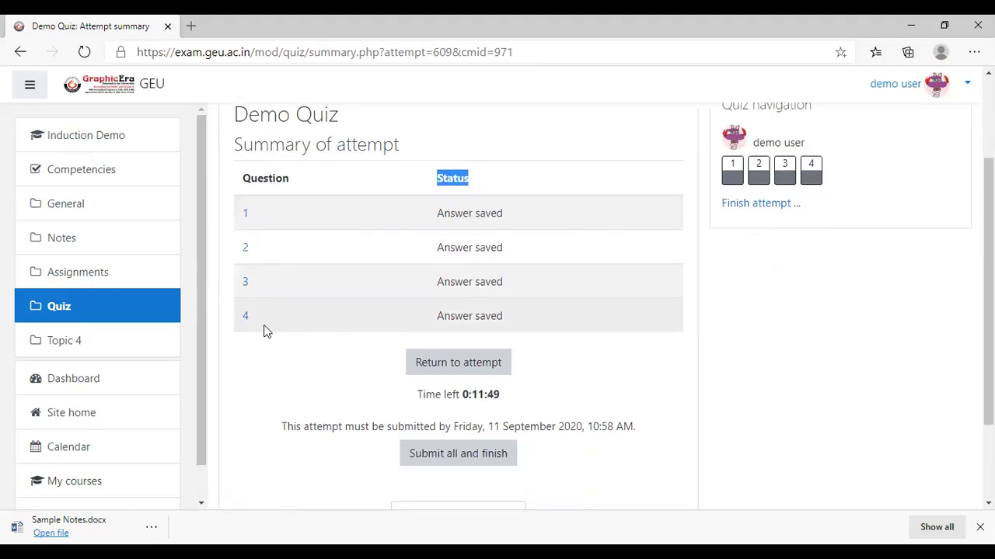
left_click(245, 319)
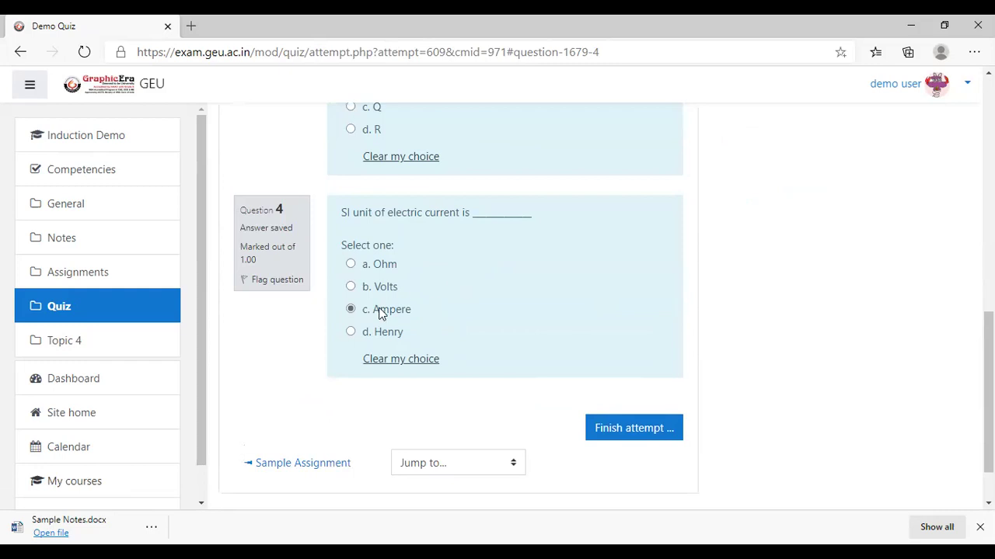
left_click(633, 428)
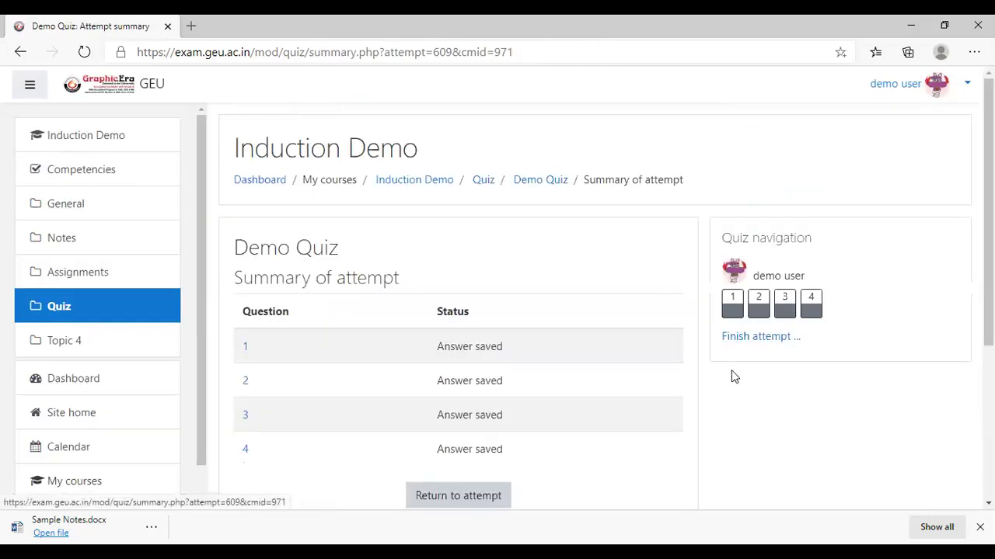
Examine the time left, the submission deadline and the question statuses in the Demo Quiz attempt summary.
scroll(804, 421, "down", 2)
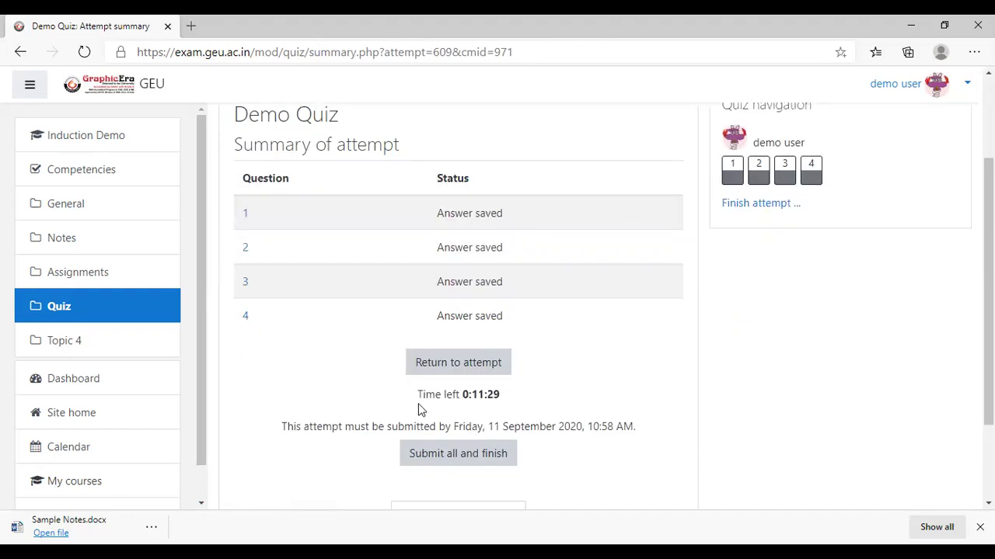
left_click_drag(417, 404, 533, 396)
left_click(466, 394)
left_click_drag(466, 394, 511, 399)
scroll(310, 290, "down", 1)
scroll(622, 340, "up", 2)
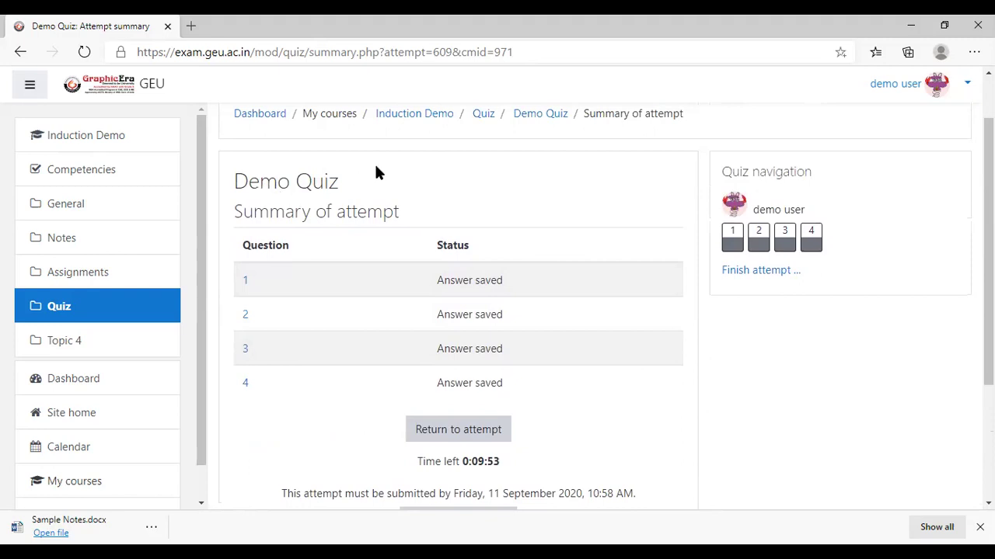
scroll(588, 233, "down", 2)
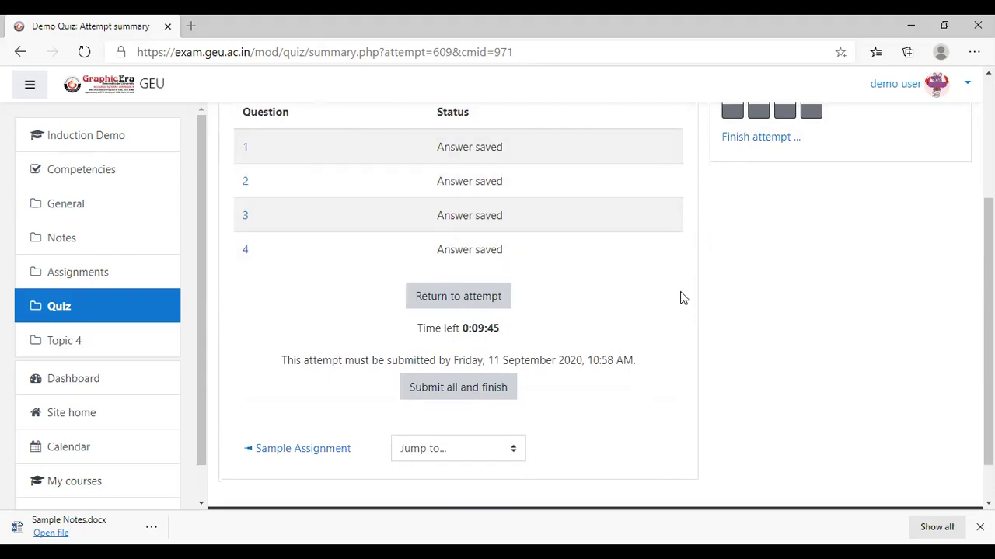
scroll(715, 307, "up", 2)
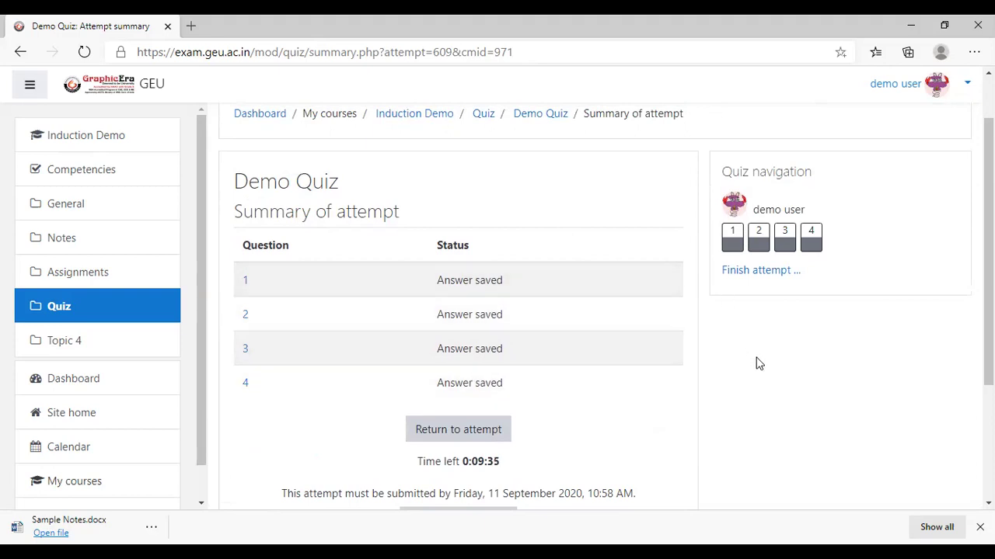
Submit all answers of the Demo Quiz and confirm finishing the attempt.
scroll(760, 364, "down", 1)
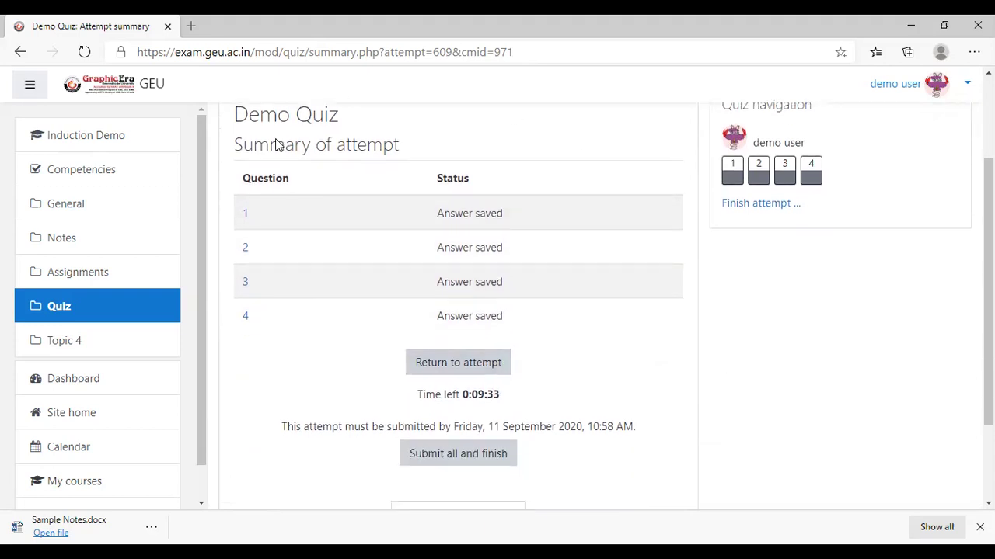
scroll(642, 314, "down", 1)
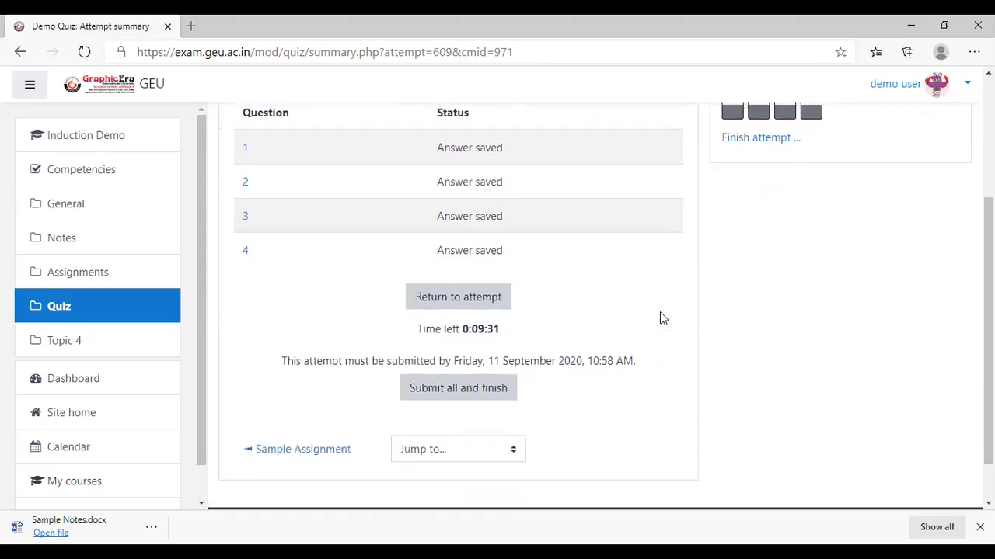
left_click(478, 393)
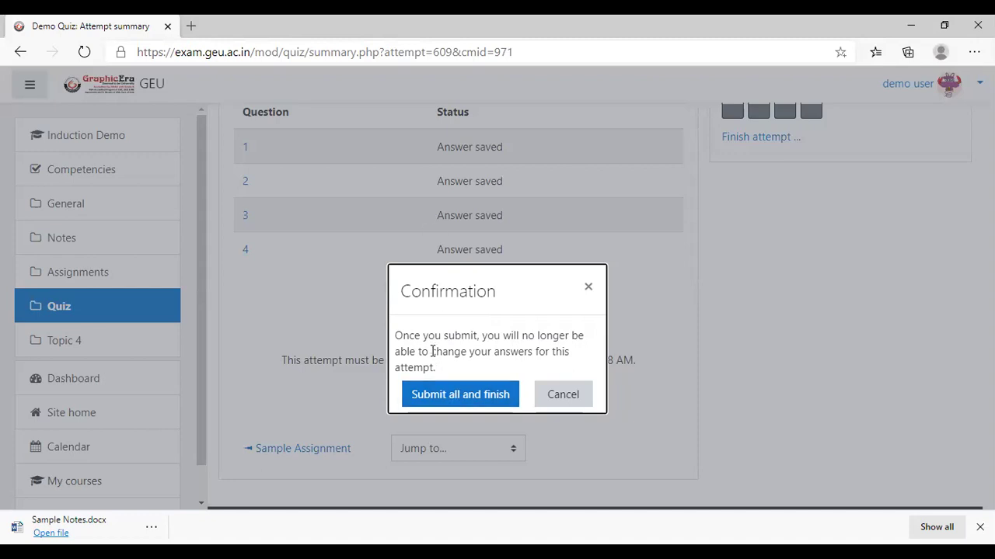
left_click(450, 401)
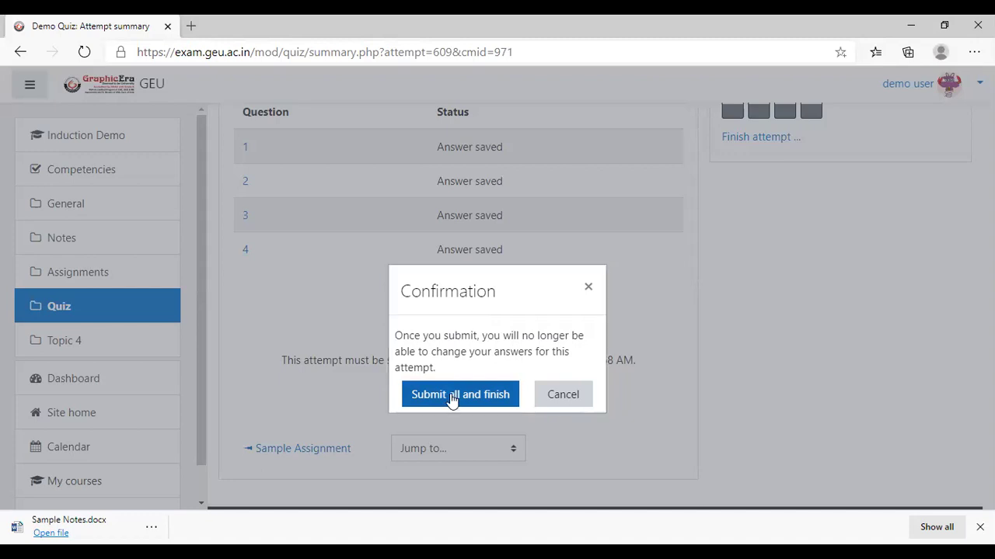
left_click(453, 397)
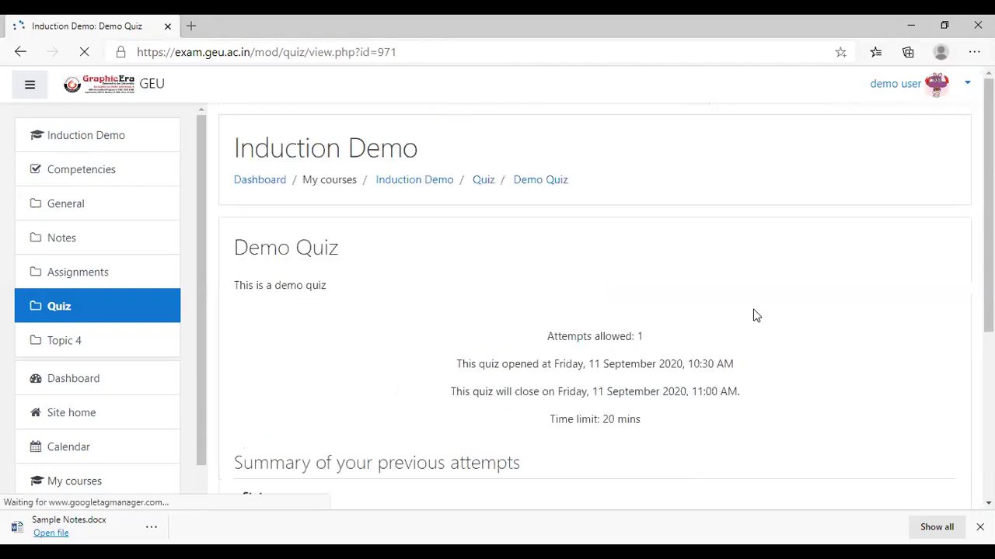
Examine the summary of previous attempts for the quiz state, submission time and whether further attempts are allowed.
scroll(735, 341, "down", 2)
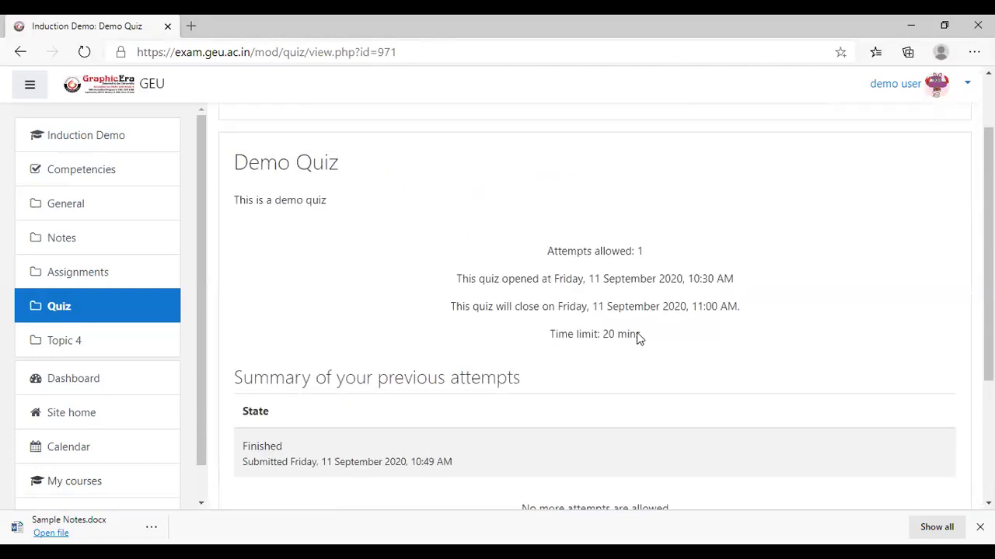
scroll(637, 337, "up", 2)
scroll(591, 311, "down", 1)
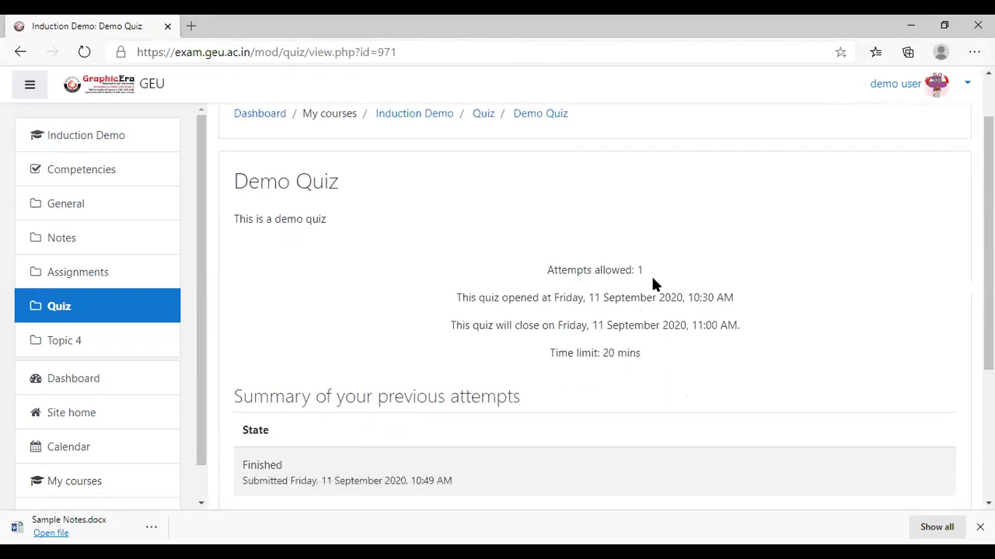
scroll(622, 342, "down", 2)
left_click_drag(233, 269, 552, 271)
scroll(548, 283, "down", 1)
double_click(261, 266)
left_click(248, 223)
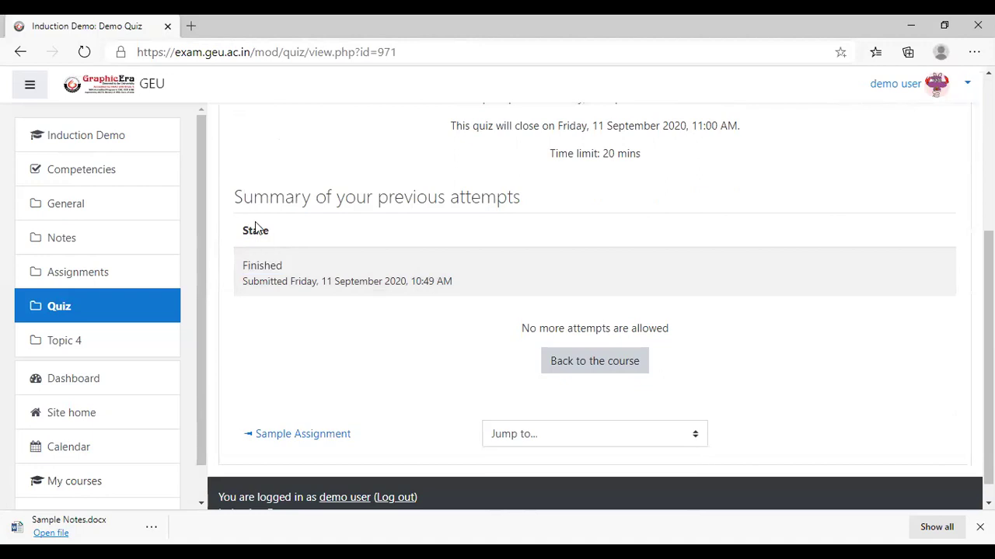
double_click(257, 232)
double_click(260, 266)
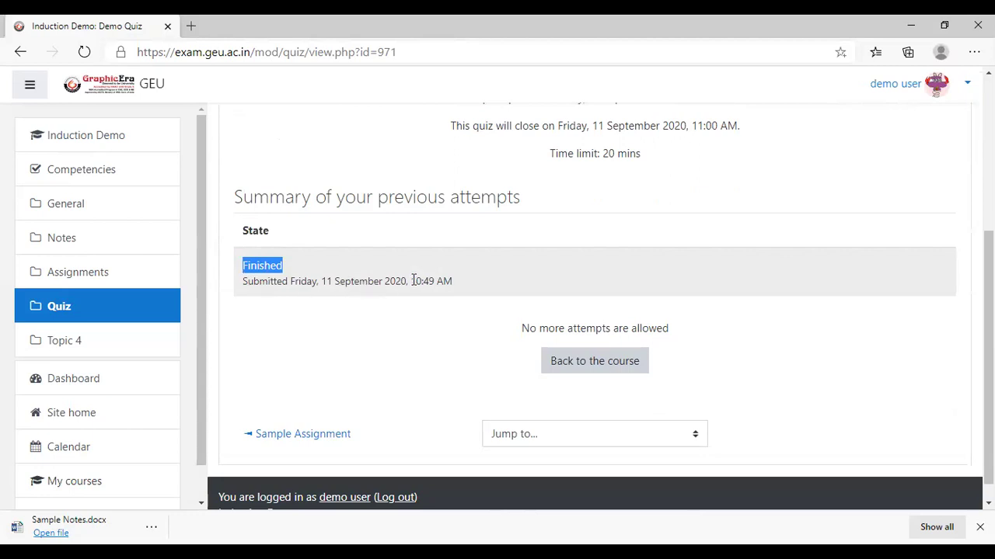
left_click_drag(411, 281, 449, 280)
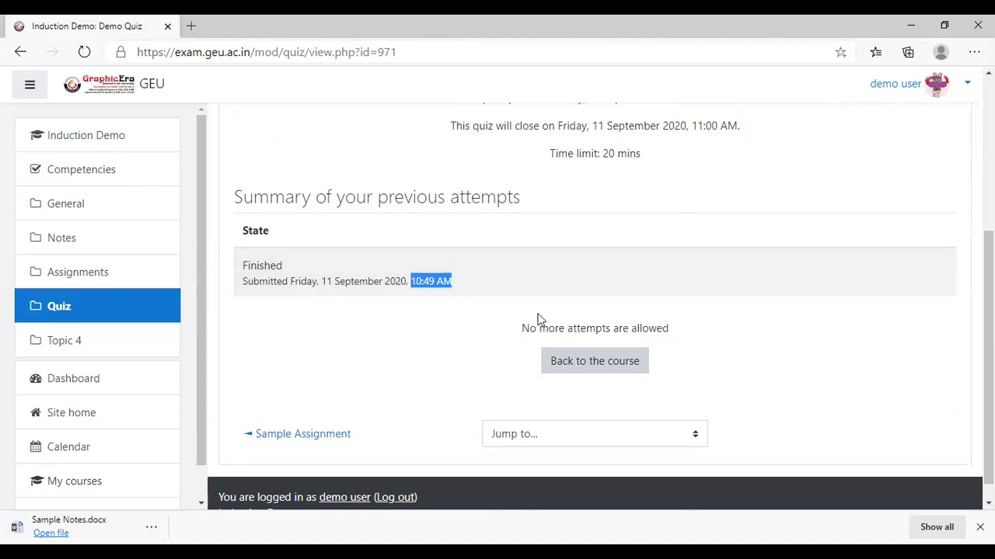
left_click_drag(518, 329, 690, 337)
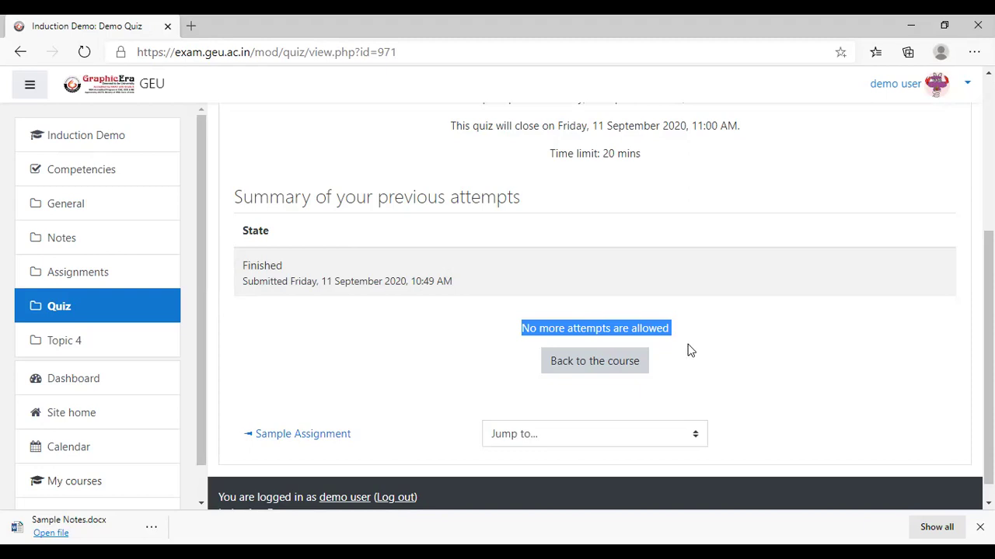
Go back to the Induction Demo course page and look over its Notes, Assignments and Quiz sections.
left_click(612, 363)
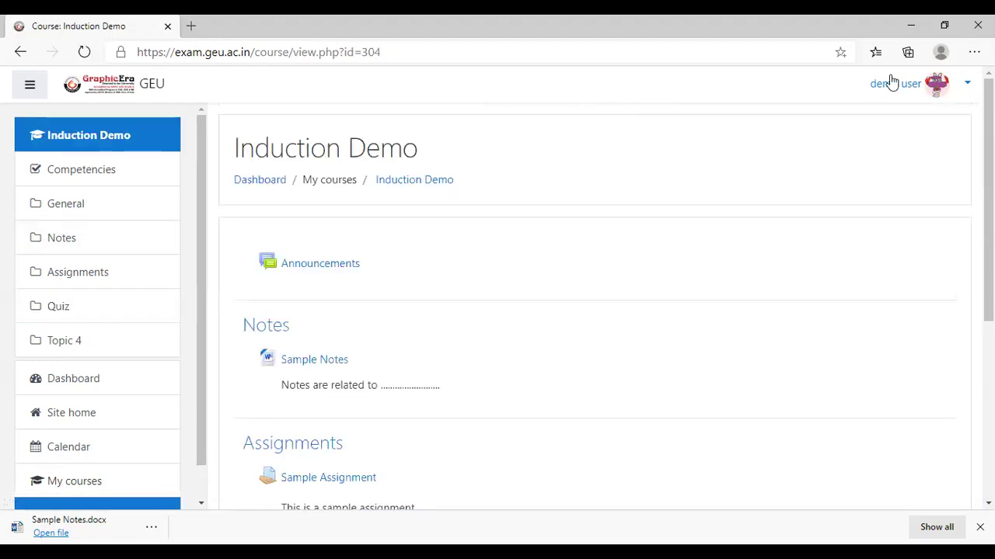
scroll(647, 269, "down", 3)
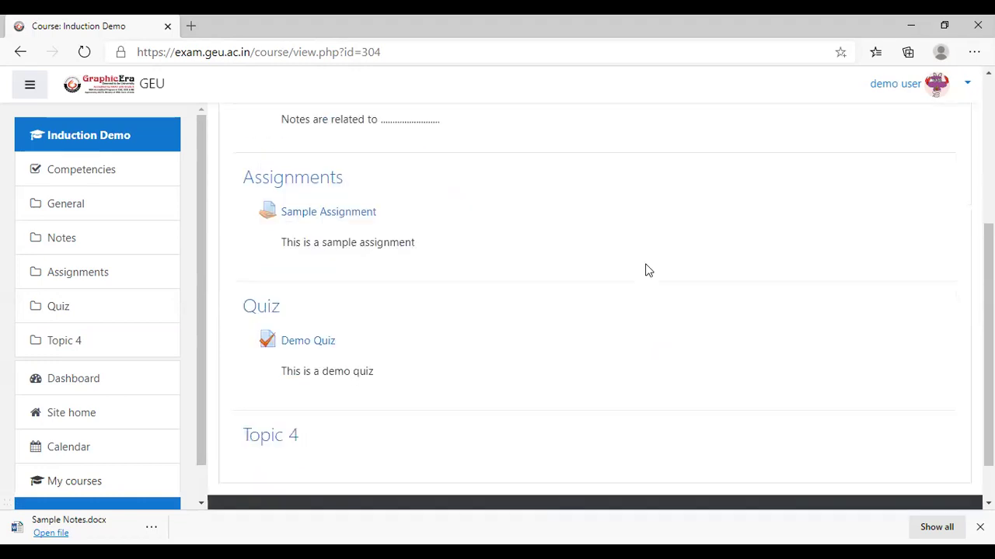
scroll(641, 276, "up", 3)
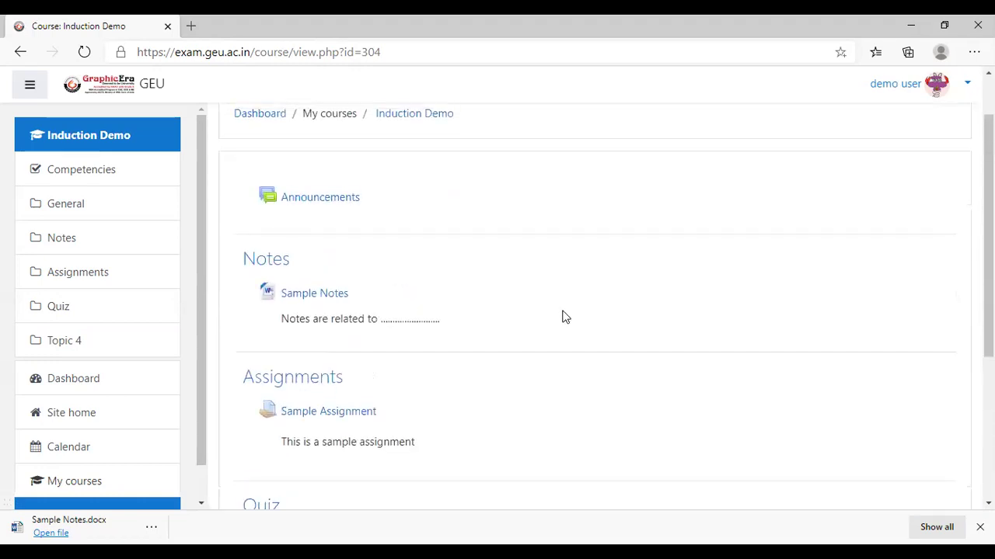
scroll(565, 316, "up", 1)
scroll(564, 316, "up", 1)
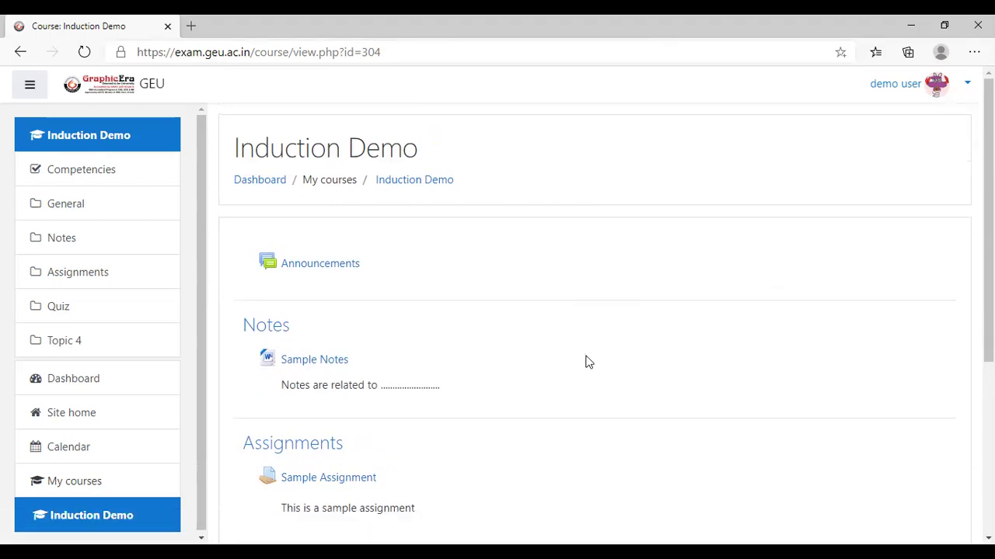
scroll(588, 361, "down", 1)
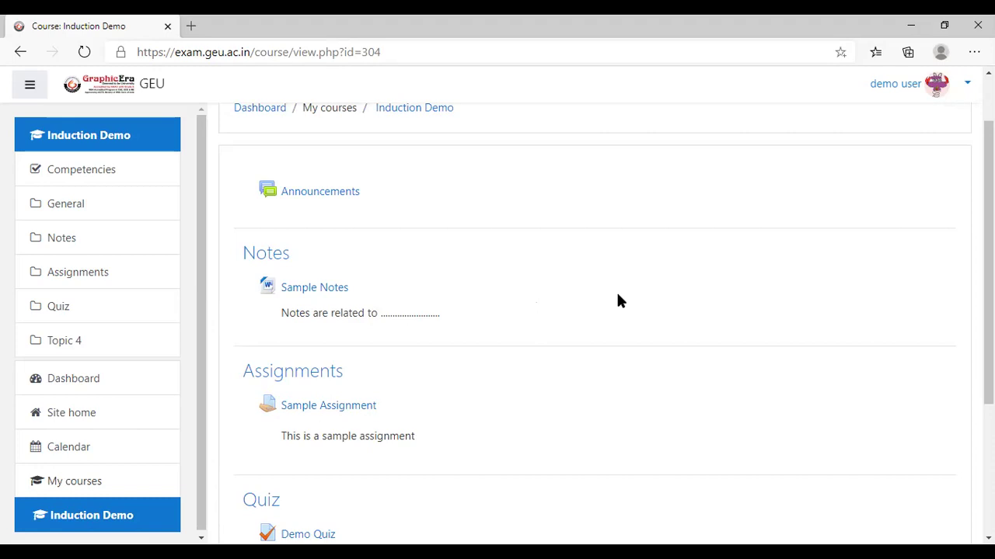
scroll(617, 296, "down", 2)
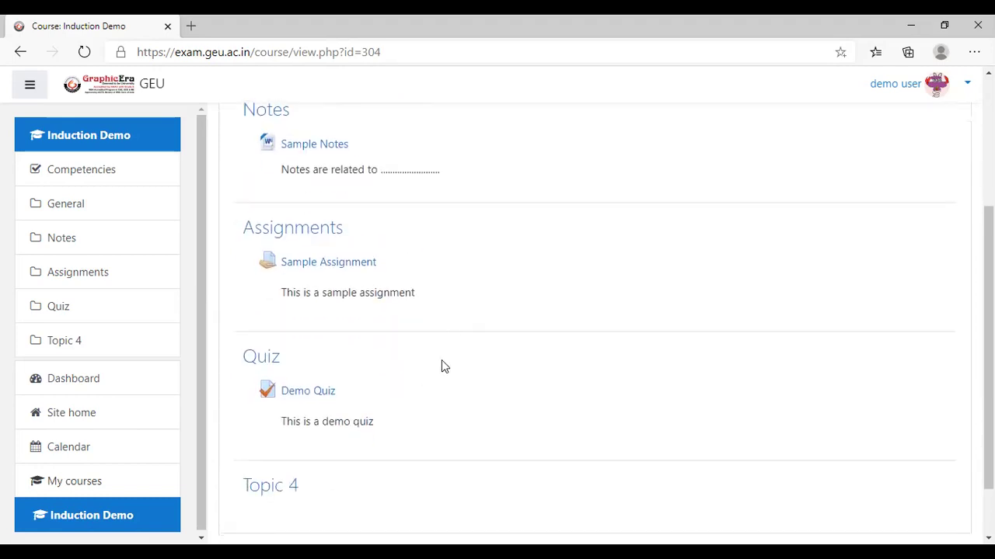
scroll(497, 371, "up", 3)
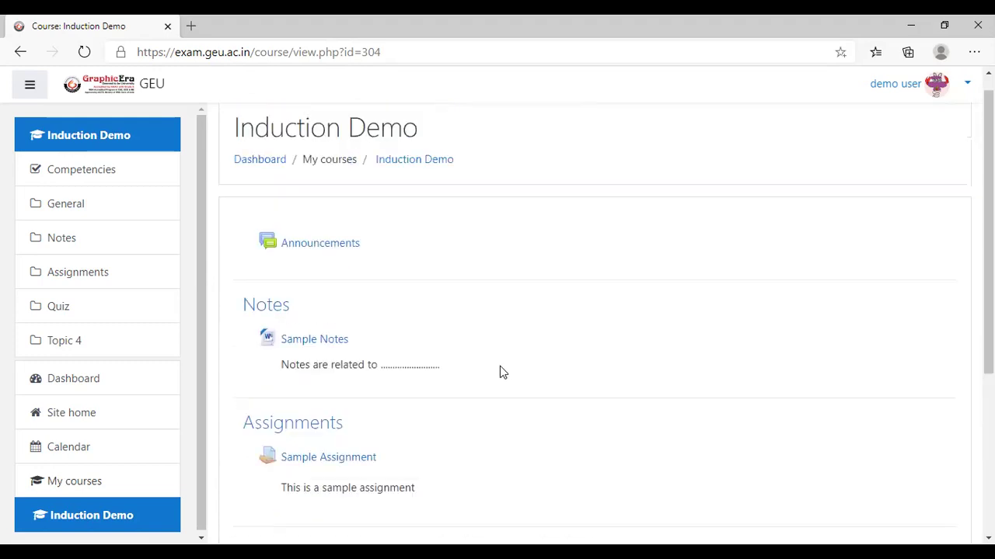